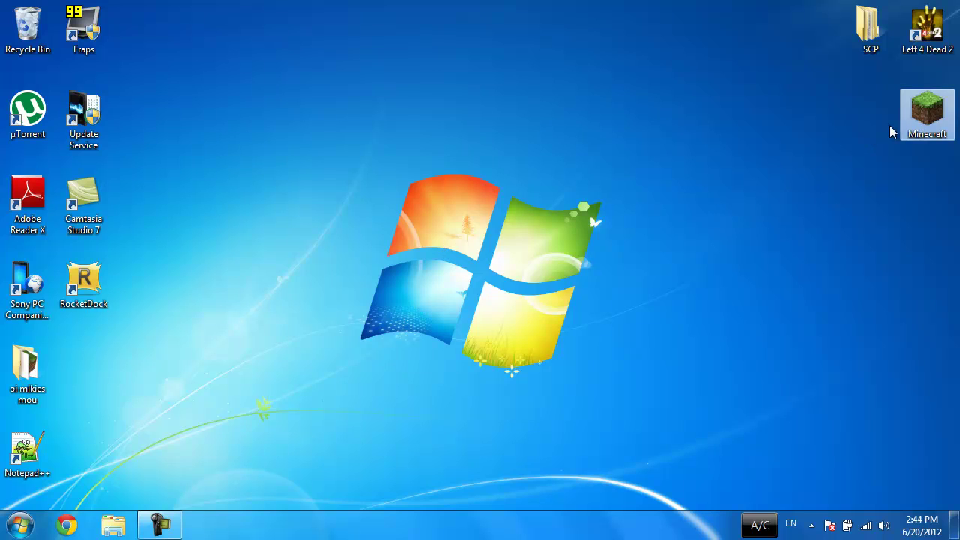
Step: Launch the Minecraft Launcher, enable Force update in Options, and log in to start downloading
{"action": "double_click", "coordinate": [929, 114]}
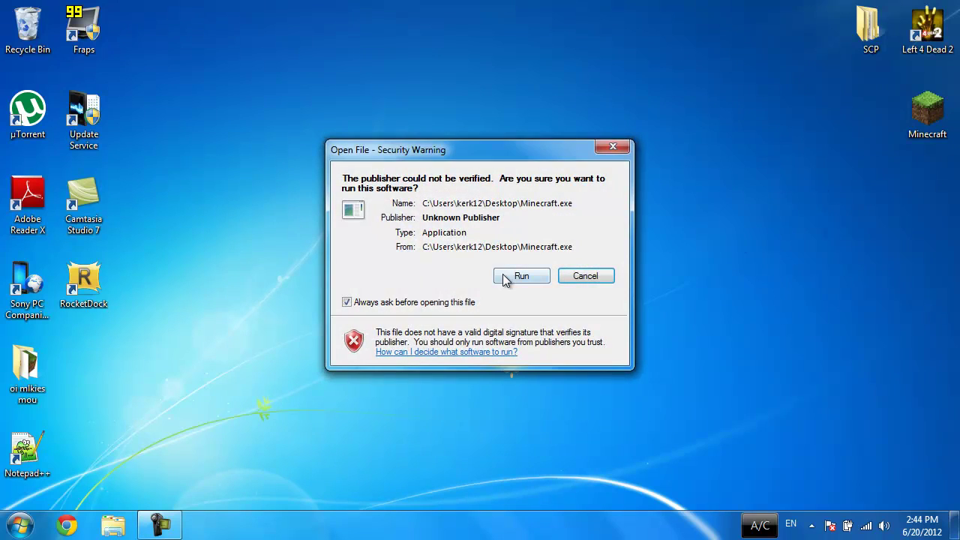
{"action": "left_click", "coordinate": [517, 276]}
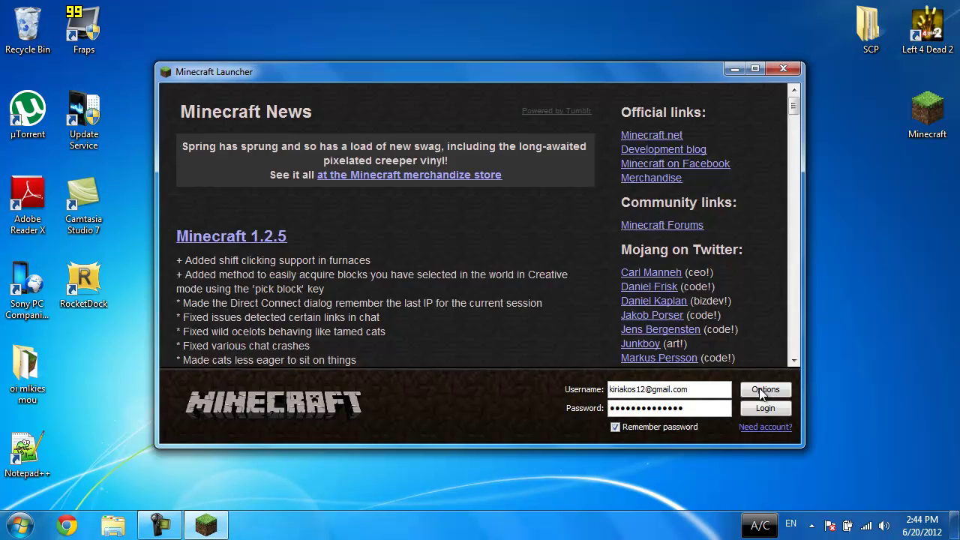
{"action": "left_click", "coordinate": [764, 389]}
{"action": "left_click", "coordinate": [582, 255]}
{"action": "left_click", "coordinate": [582, 297]}
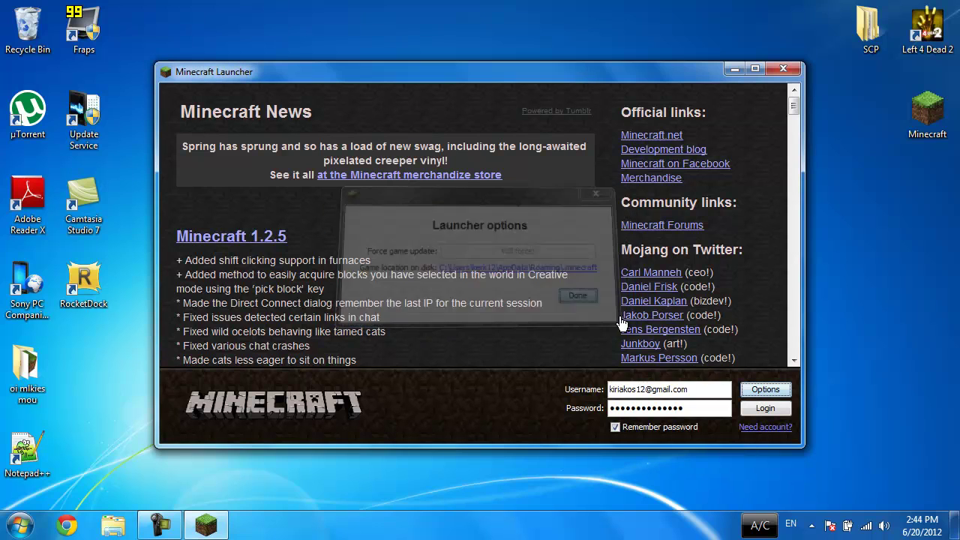
{"action": "left_click", "coordinate": [763, 408]}
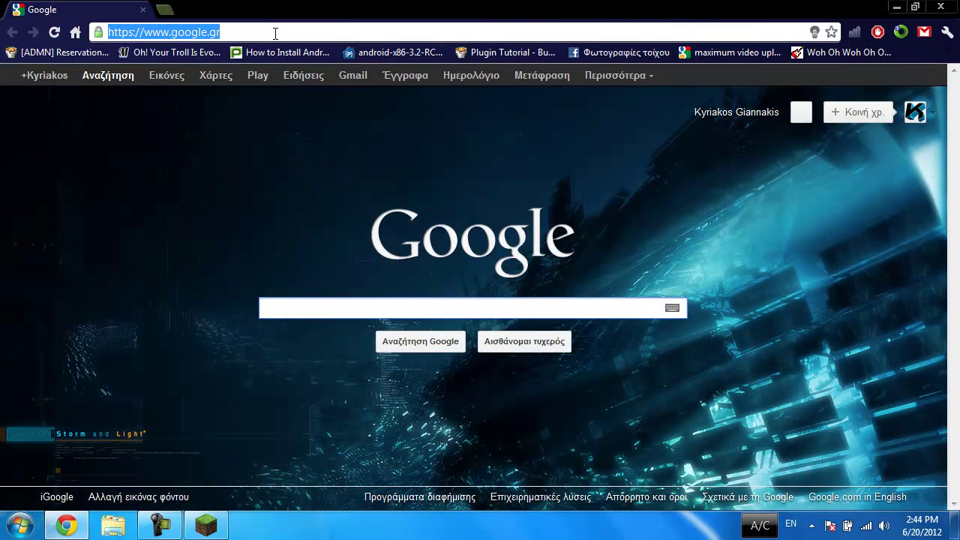
Step: Load mojang.com in Chrome
{"action": "type", "text": "mojang."}
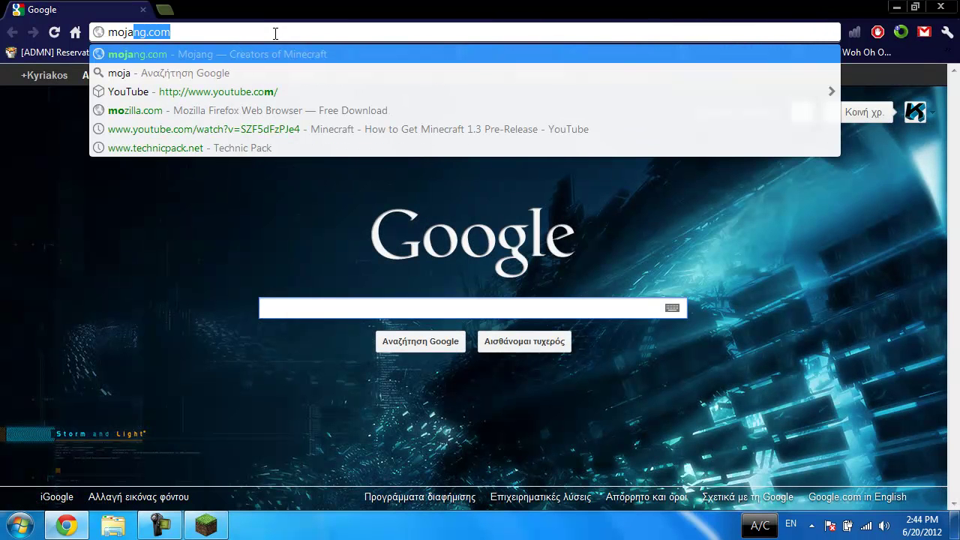
{"action": "type", "text": "c"}
{"action": "key", "text": "BackSpace"}
{"action": "key", "text": "BackSpace"}
{"action": "type", "text": "g.co"}
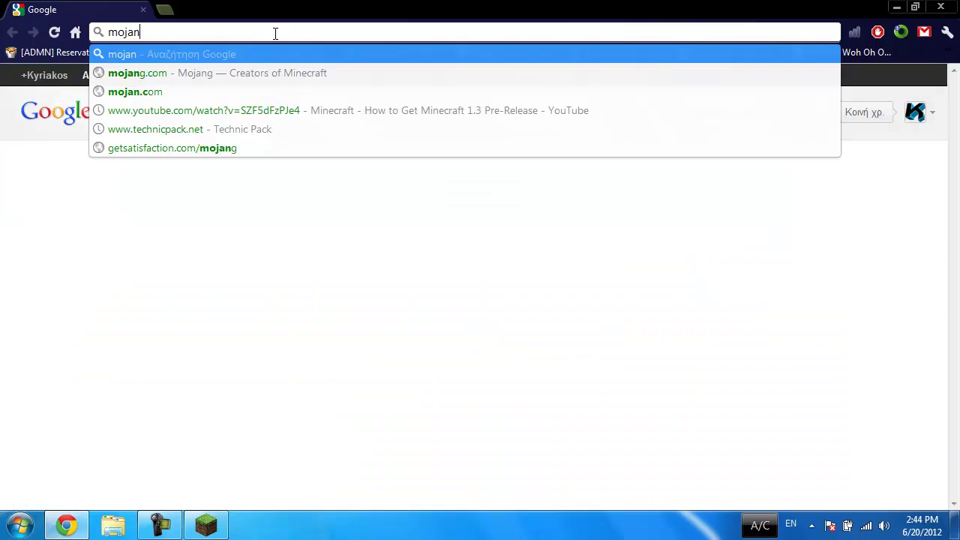
{"action": "key", "text": "Return"}
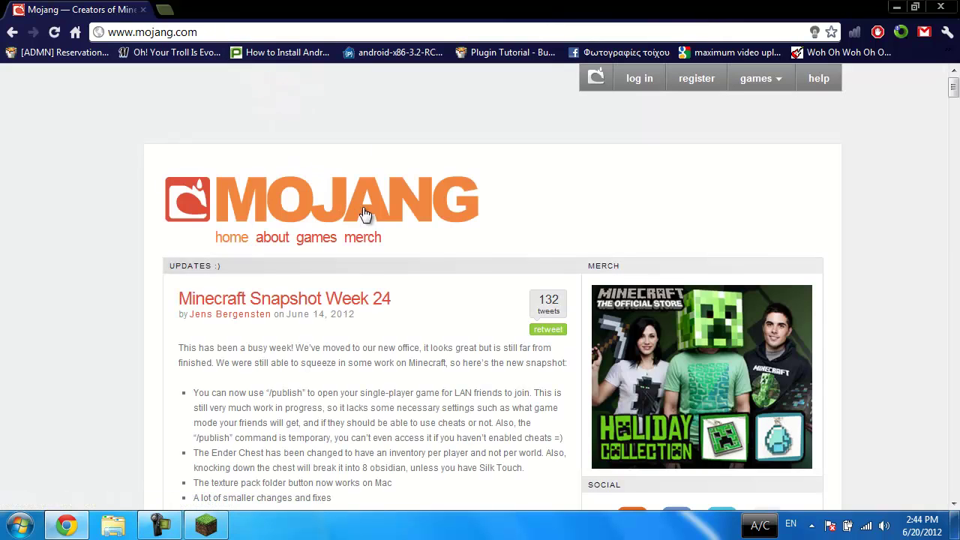
Step: Download the 12w24a client minecraft.jar from the Snapshot Week 24 post and keep it
{"action": "scroll", "coordinate": [327, 186], "scroll_direction": "down", "scroll_amount": 1}
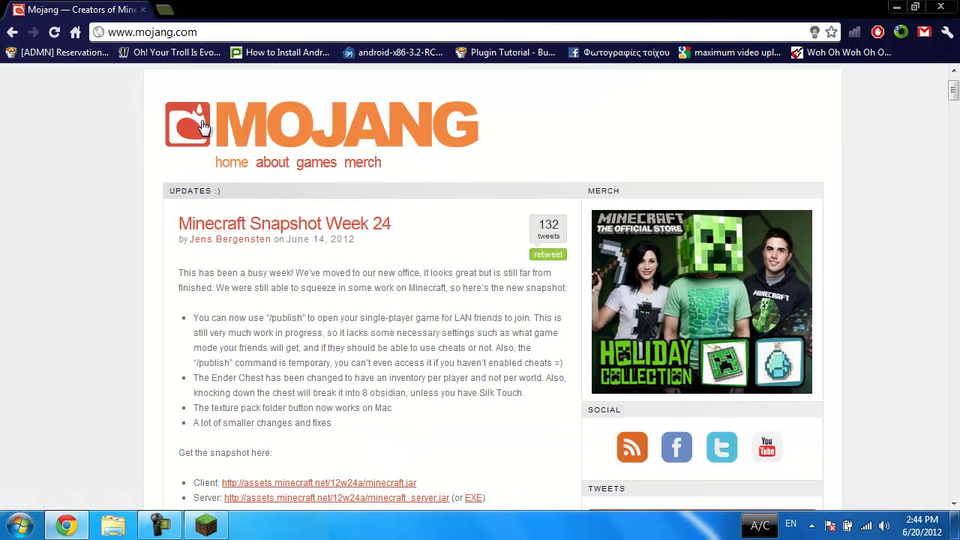
{"action": "scroll", "coordinate": [190, 173], "scroll_direction": "down", "scroll_amount": 2}
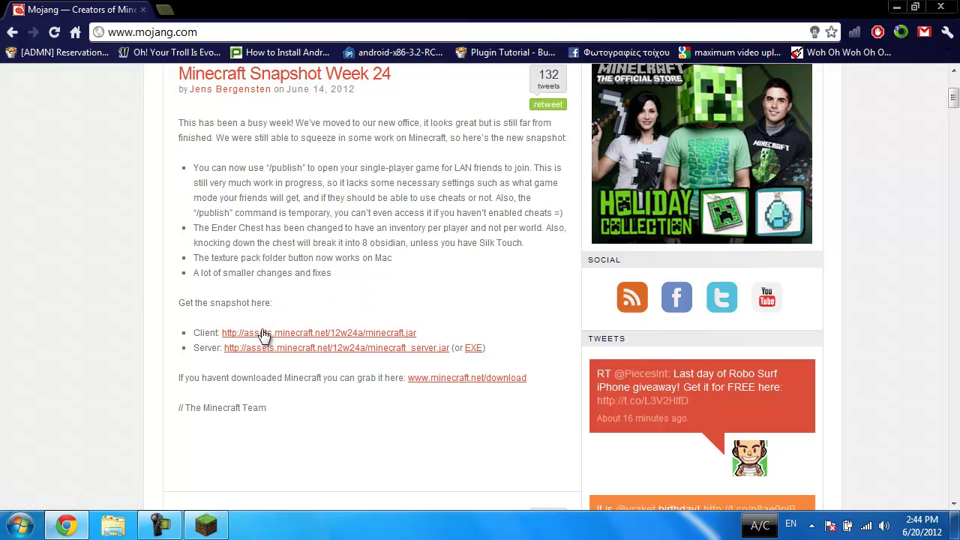
{"action": "scroll", "coordinate": [264, 336], "scroll_direction": "down", "scroll_amount": 5}
{"action": "scroll", "coordinate": [422, 321], "scroll_direction": "up", "scroll_amount": 6}
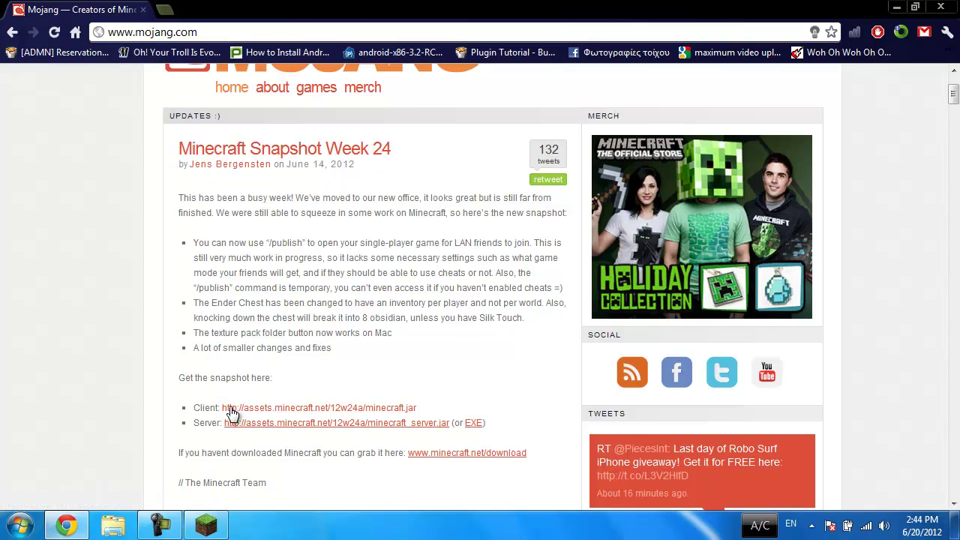
{"action": "left_click", "coordinate": [252, 411]}
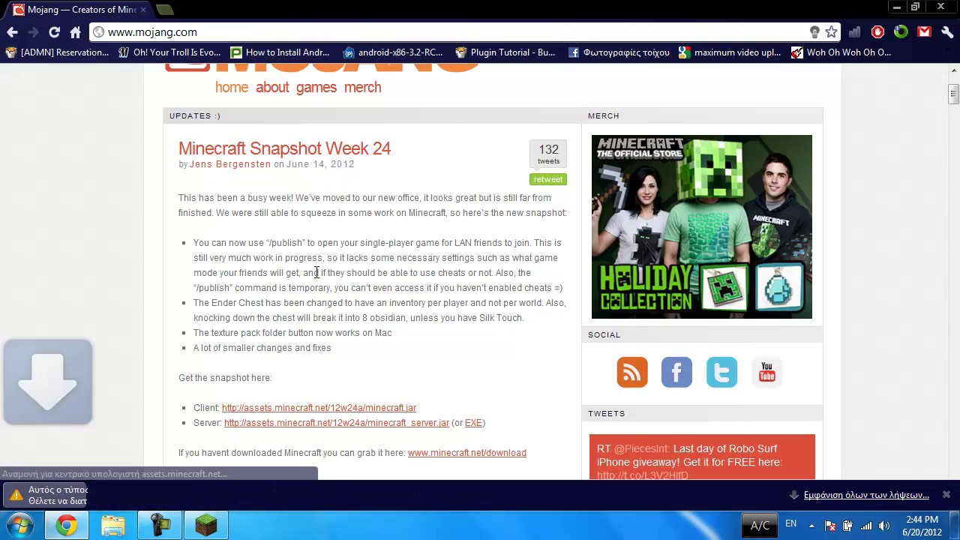
{"action": "left_click", "coordinate": [350, 494]}
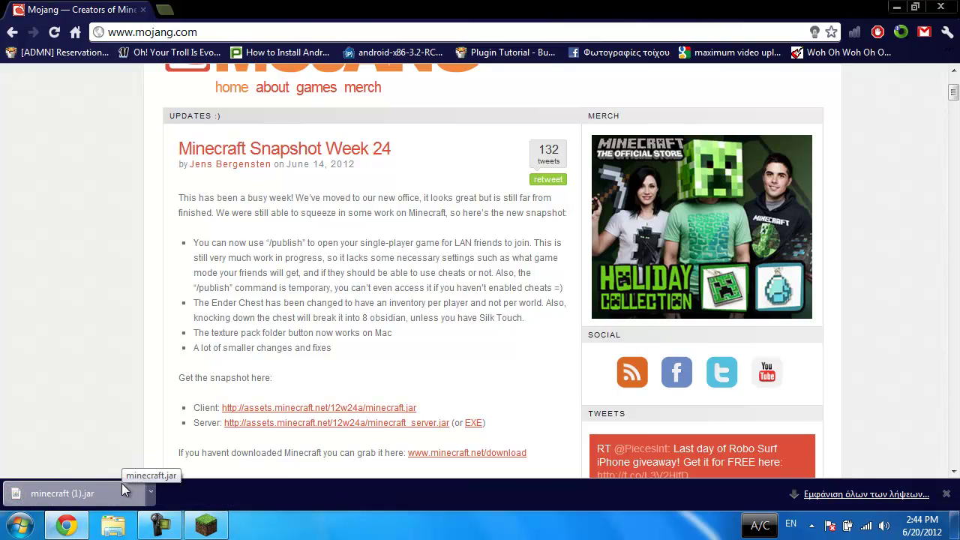
Step: Shrink the Chrome window to uncover Minecraft 1.2.5, then quit the game from its title menu
{"action": "double_click", "coordinate": [591, 18]}
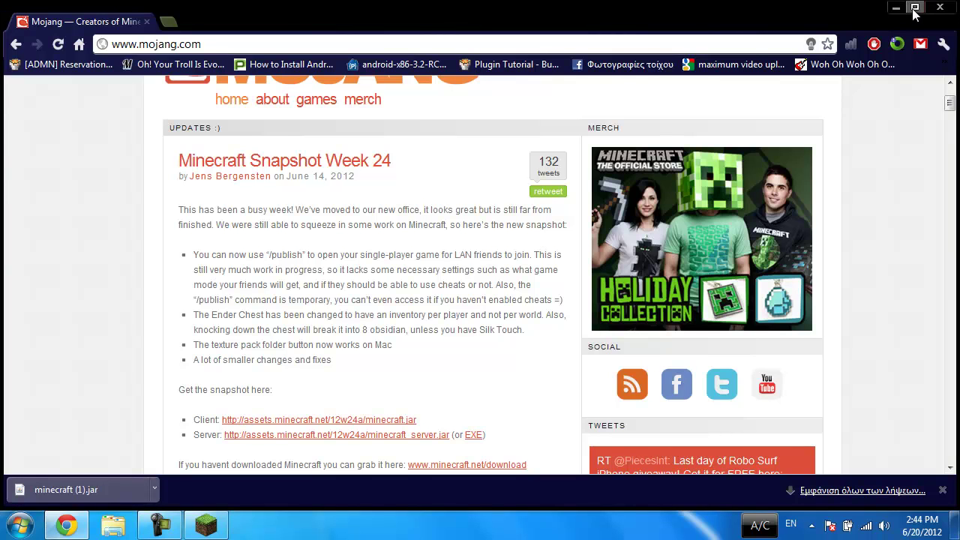
{"action": "double_click", "coordinate": [846, 23]}
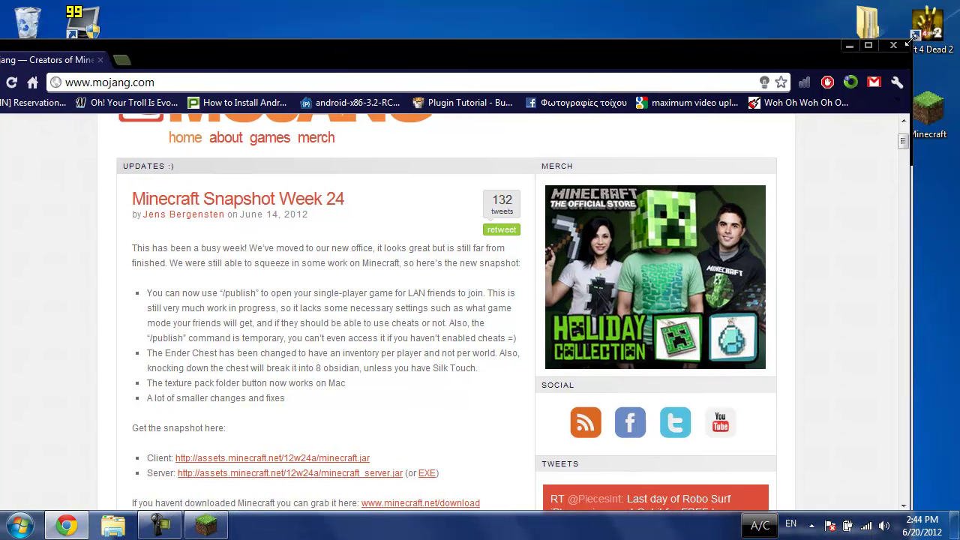
{"action": "left_click_drag", "start_coordinate": [842, 12], "coordinate": [477, 90]}
{"action": "left_click", "coordinate": [678, 88]}
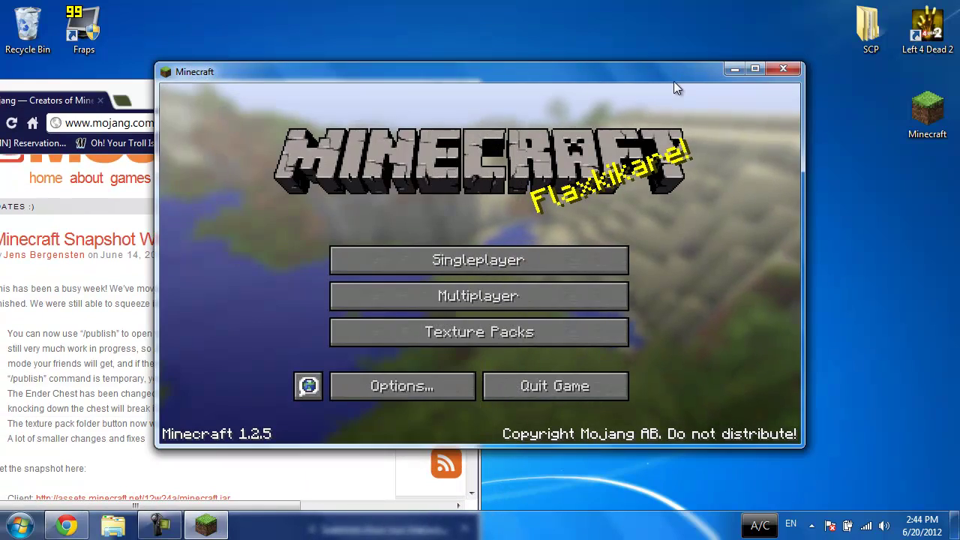
{"action": "left_click", "coordinate": [510, 386]}
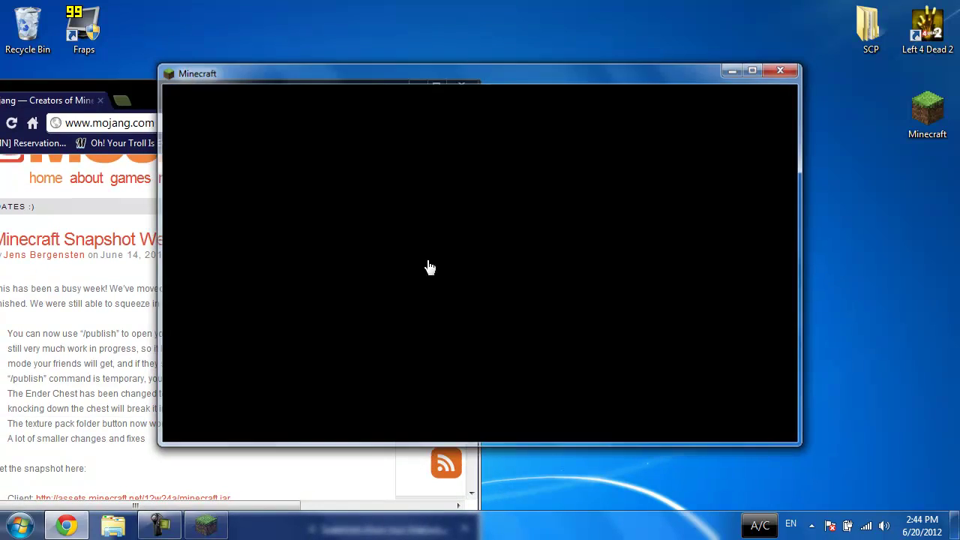
Step: Move minecraft (1).jar from Chrome onto the desktop, rename it minecraft, and clear the desktop
{"action": "left_click_drag", "start_coordinate": [311, 94], "coordinate": [792, 18]}
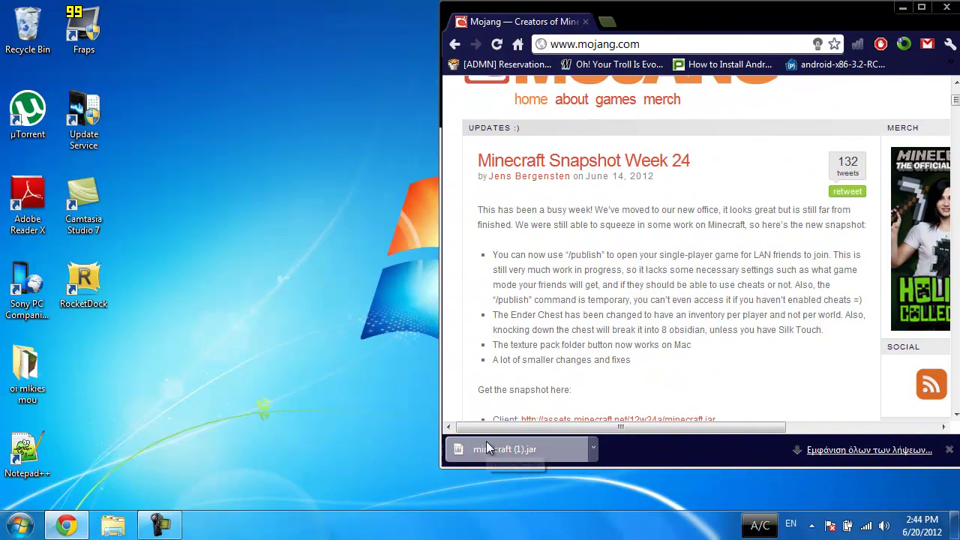
{"action": "left_click_drag", "start_coordinate": [518, 450], "coordinate": [157, 387]}
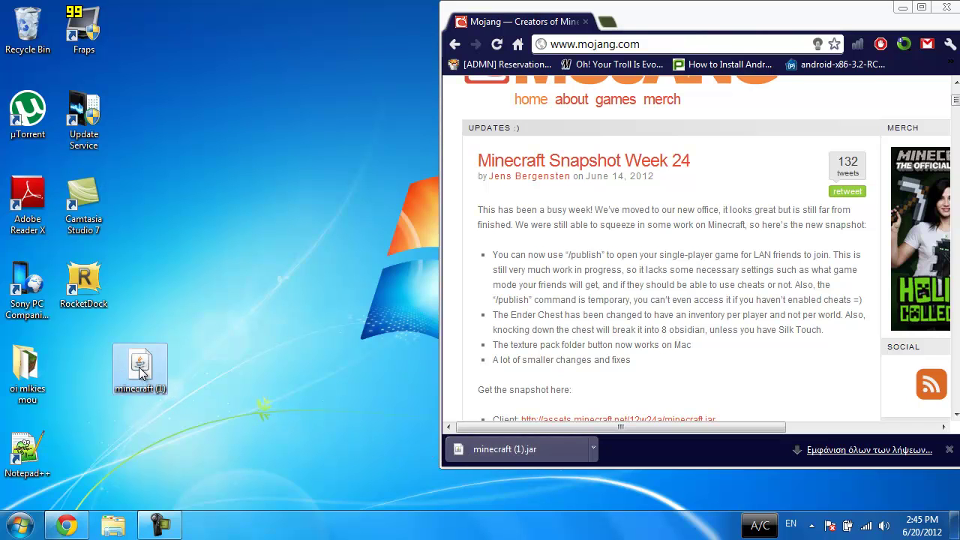
{"action": "right_click", "coordinate": [141, 371]}
{"action": "left_click", "coordinate": [178, 334]}
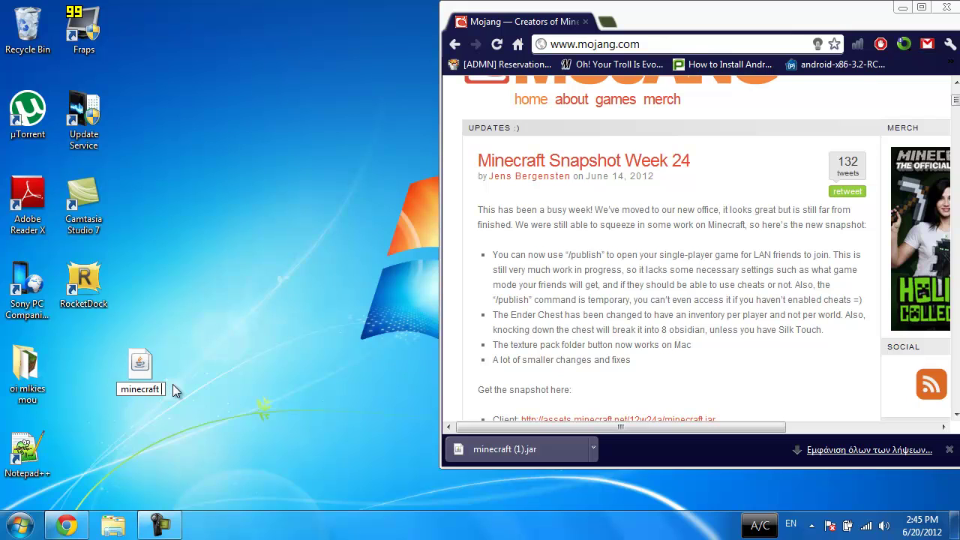
{"action": "key", "text": "Return"}
{"action": "key", "text": "super+d"}
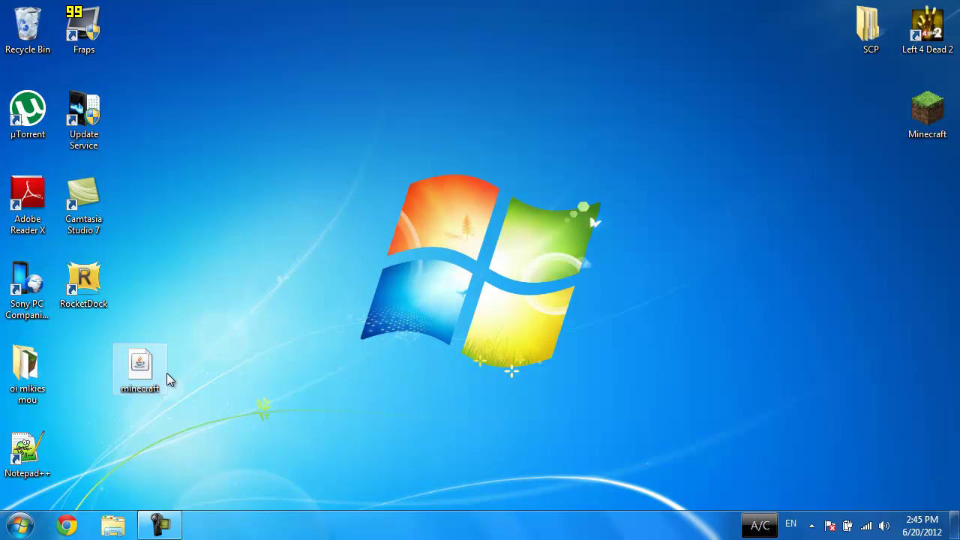
Step: Move the desktop minecraft jar into AppData Roaming\.minecraft\bin, replacing the old jar
{"action": "key", "text": "super+r"}
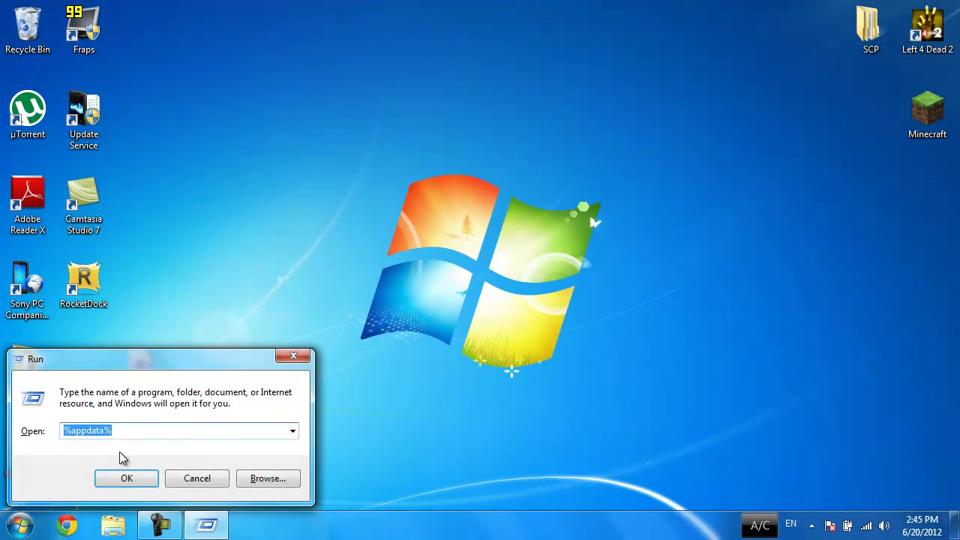
{"action": "left_click", "coordinate": [122, 476]}
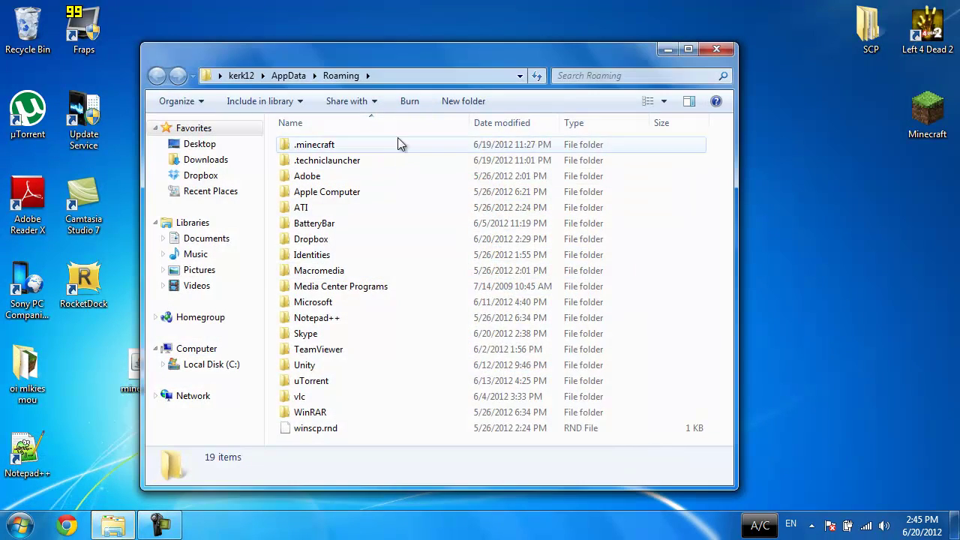
{"action": "double_click", "coordinate": [308, 144]}
{"action": "double_click", "coordinate": [303, 145]}
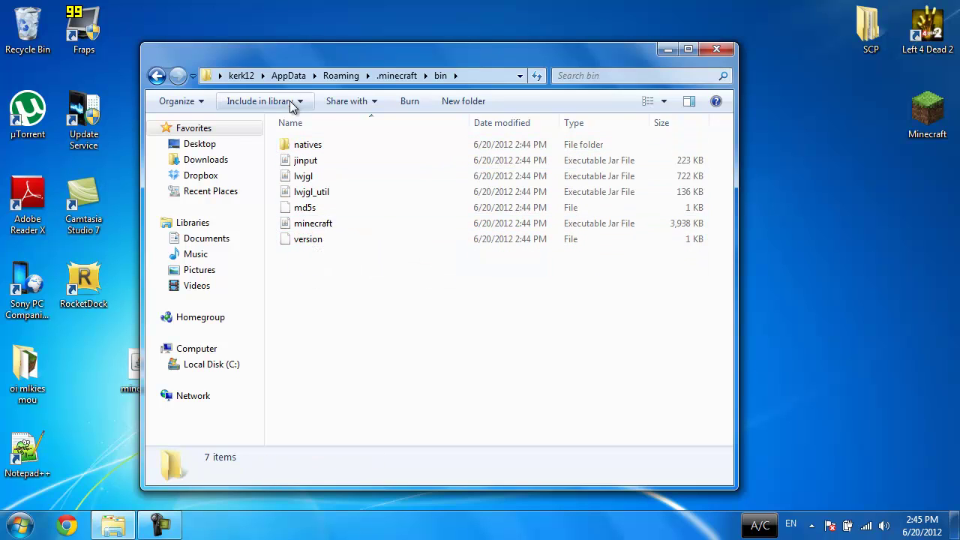
{"action": "left_click_drag", "start_coordinate": [511, 65], "coordinate": [696, 67]}
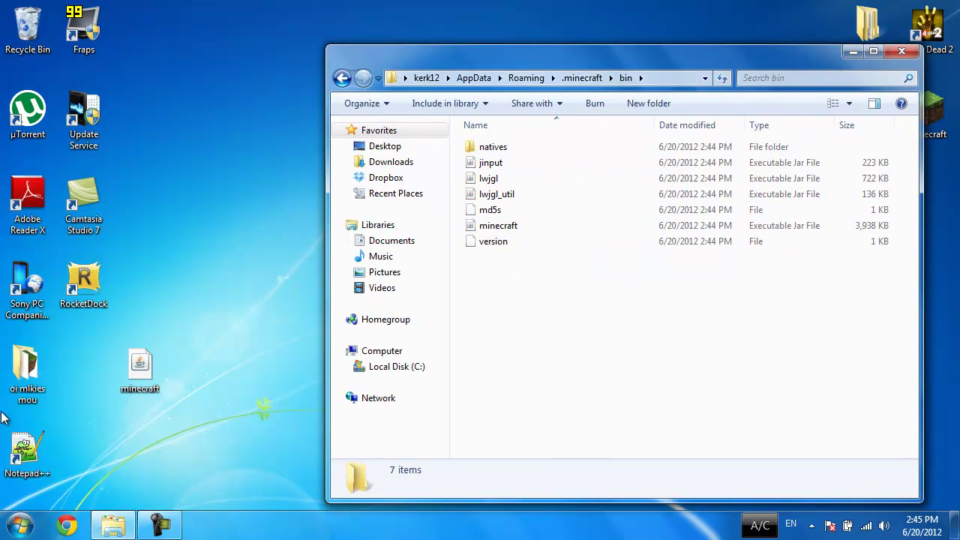
{"action": "left_click_drag", "start_coordinate": [131, 376], "coordinate": [480, 361]}
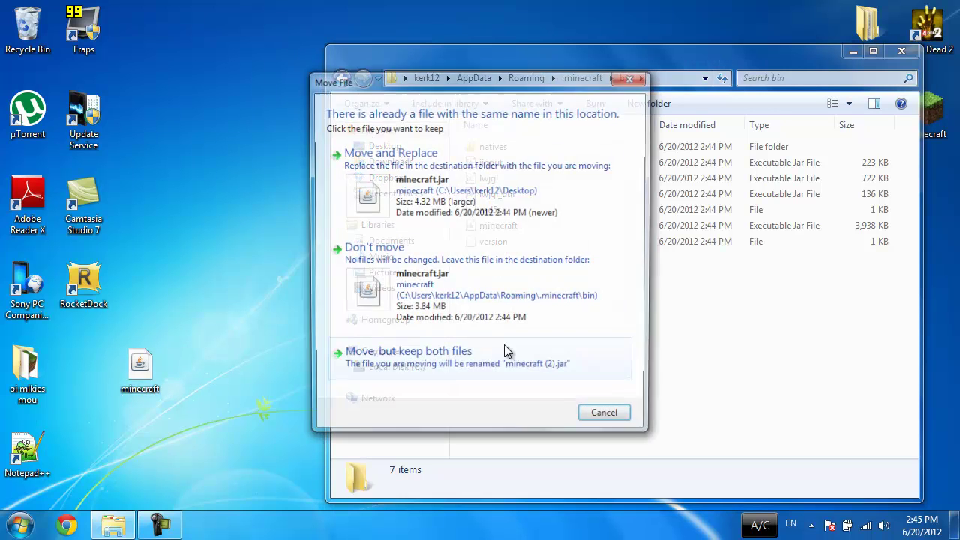
{"action": "left_click", "coordinate": [439, 220]}
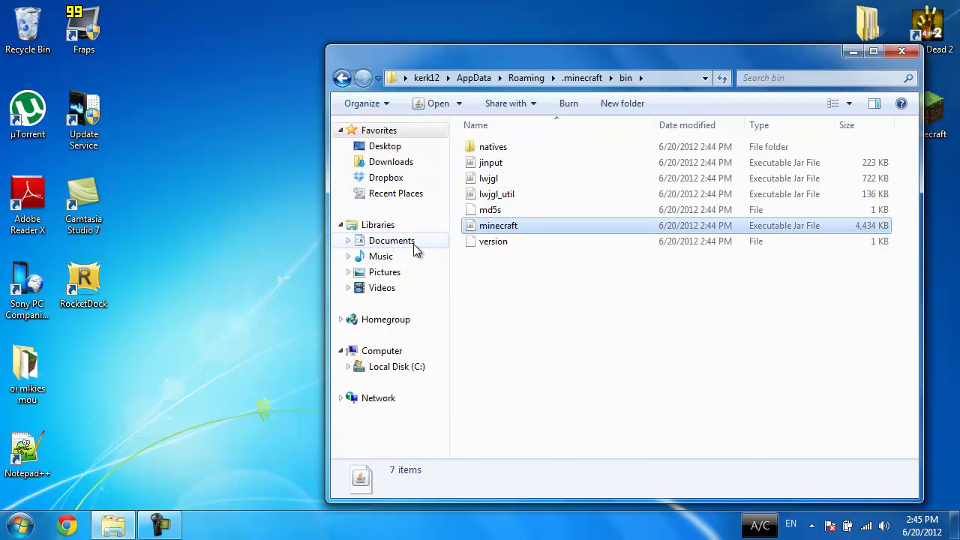
Step: Close Explorer, then relaunch Minecraft and log in to reach the 12w24a title menu
{"action": "left_click", "coordinate": [894, 55]}
{"action": "double_click", "coordinate": [947, 114]}
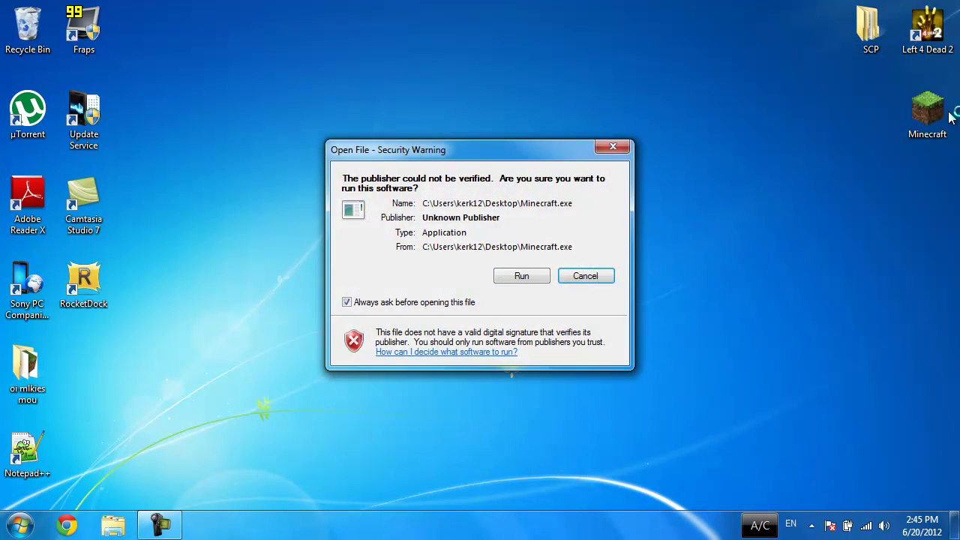
{"action": "left_click", "coordinate": [525, 276]}
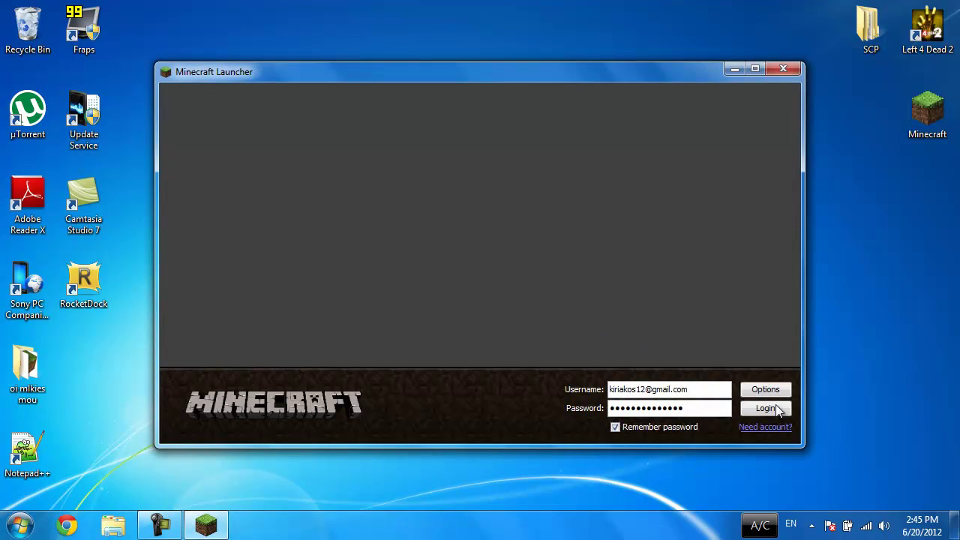
{"action": "left_click", "coordinate": [776, 407]}
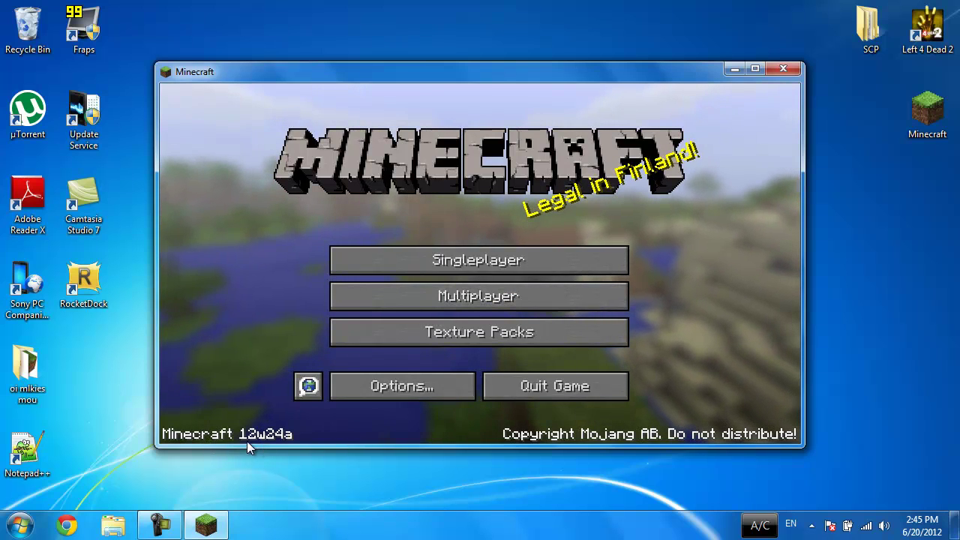
Step: Start a new singleplayer world named hello in Creative game mode
{"action": "left_click", "coordinate": [436, 259]}
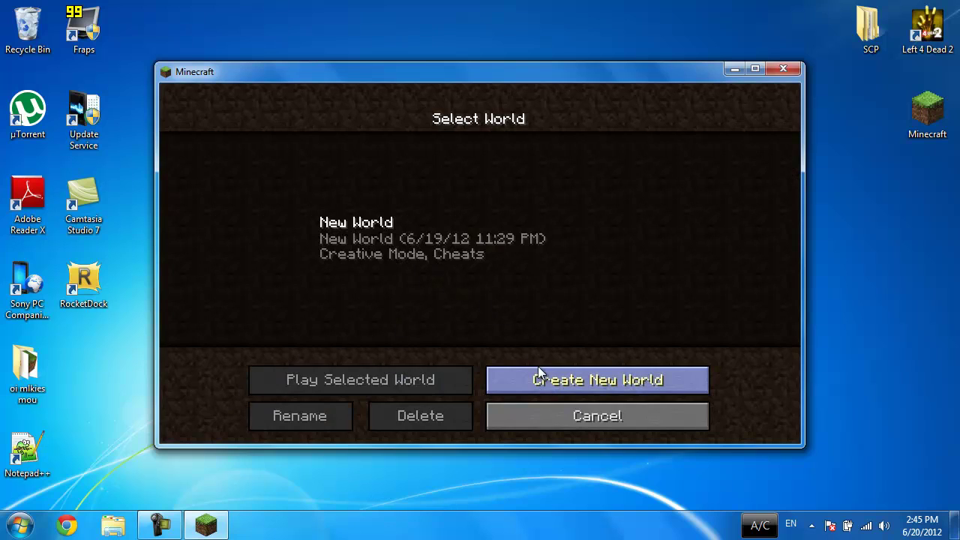
{"action": "left_click", "coordinate": [537, 381]}
{"action": "key", "text": "BackSpace"}
{"action": "key", "text": "BackSpace"}
{"action": "key", "text": "BackSpace"}
{"action": "key", "text": "BackSpace"}
{"action": "key", "text": "BackSpace"}
{"action": "key", "text": "BackSpace"}
{"action": "key", "text": "BackSpace"}
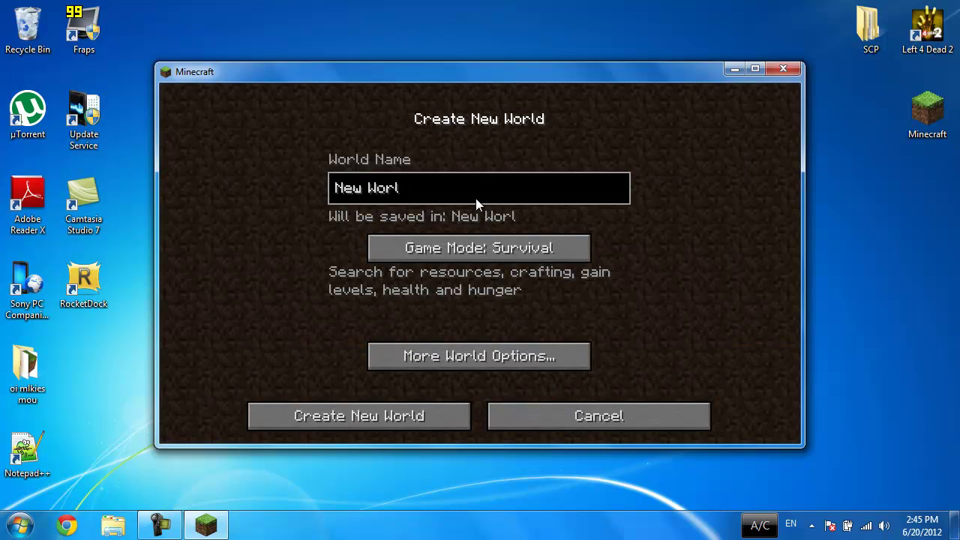
{"action": "key", "text": "BackSpace"}
{"action": "key", "text": "BackSpace"}
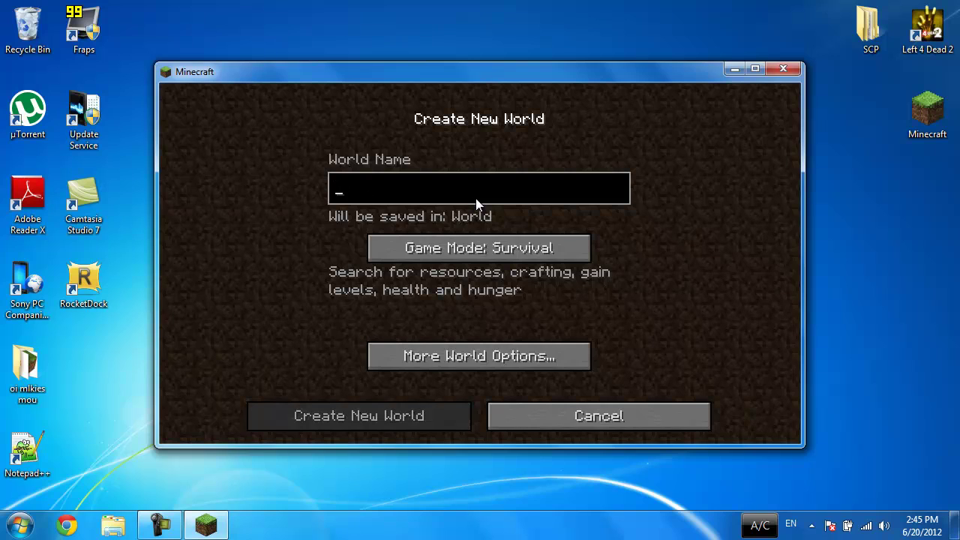
{"action": "type", "text": "hello"}
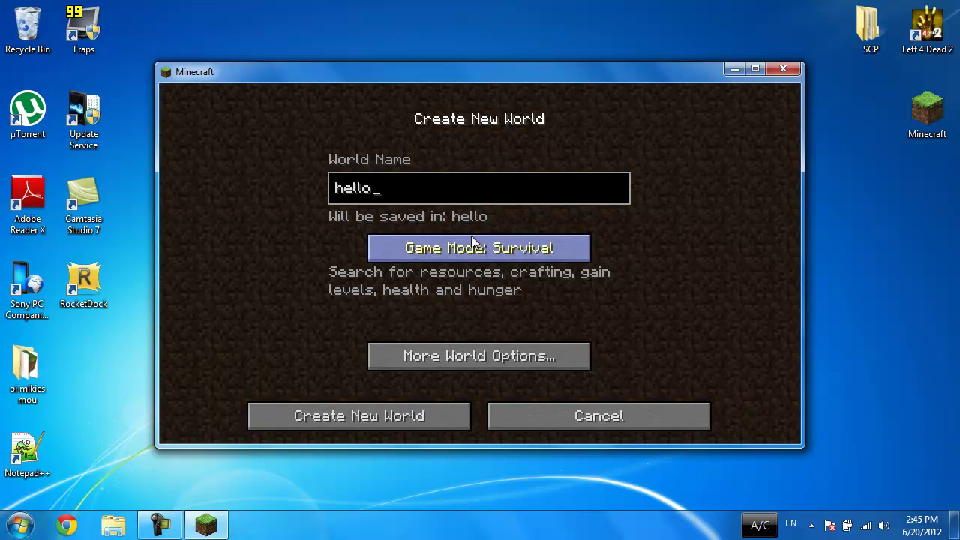
{"action": "left_click", "coordinate": [475, 245]}
{"action": "left_click", "coordinate": [475, 244]}
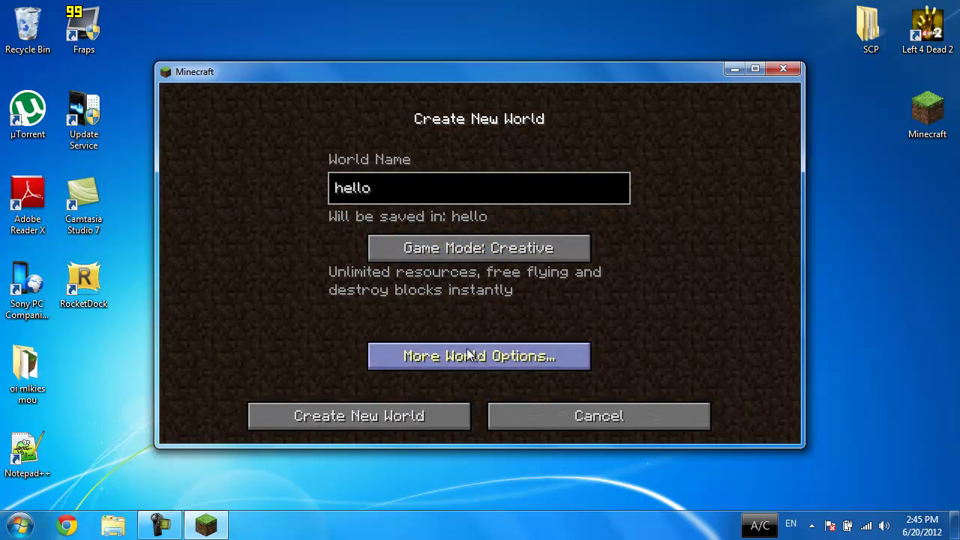
Step: Set the world seed to 1234 in More World Options and create the world
{"action": "left_click", "coordinate": [495, 357]}
{"action": "left_click", "coordinate": [415, 185]}
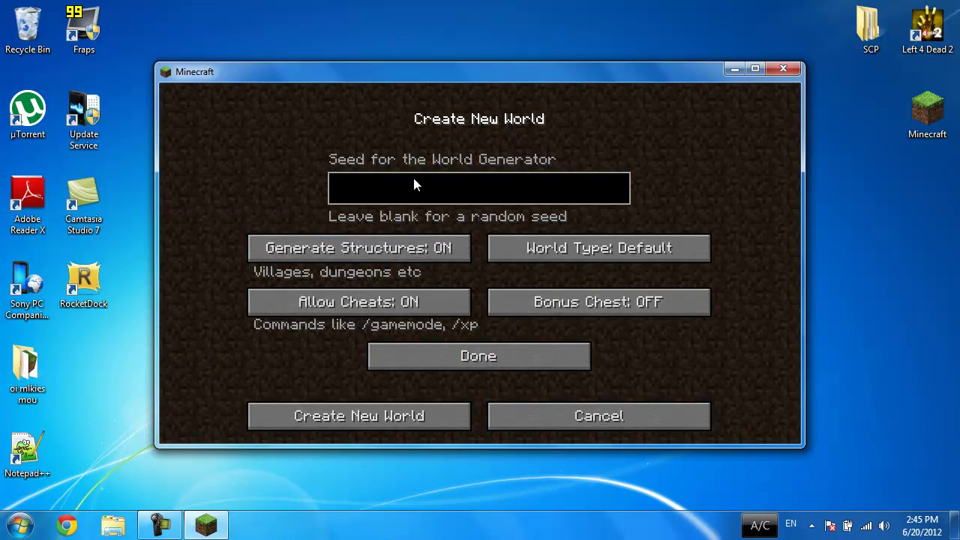
{"action": "type", "text": "1234"}
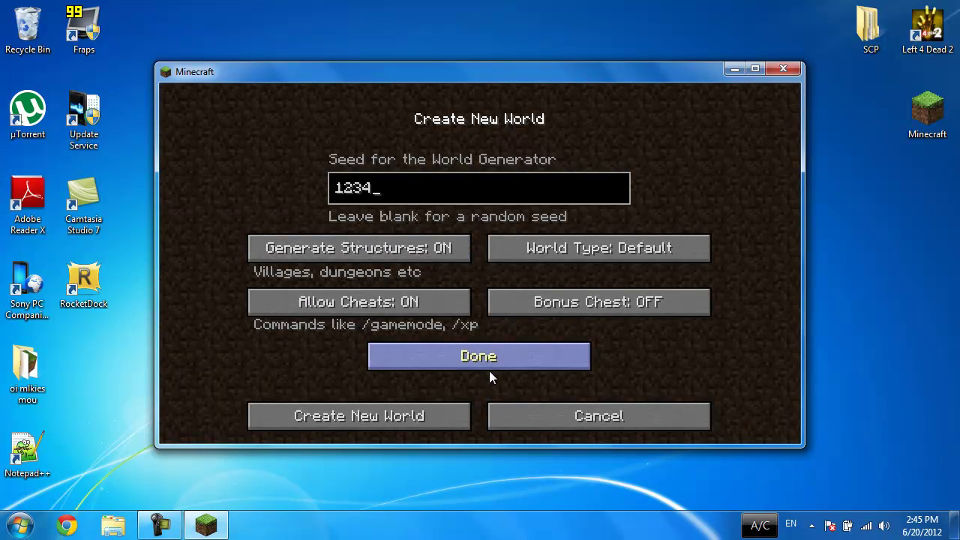
{"action": "left_click", "coordinate": [488, 364]}
{"action": "left_click", "coordinate": [423, 412]}
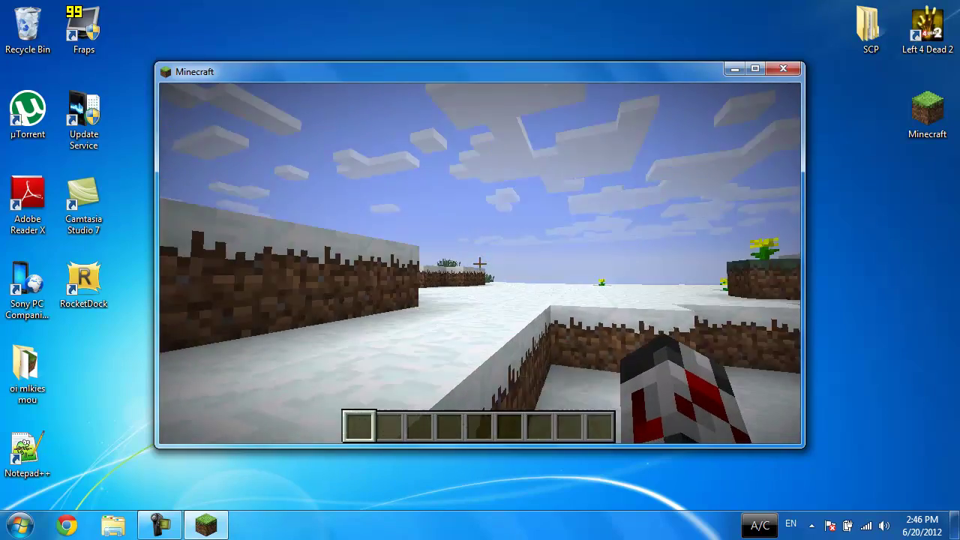
Step: Walk across the snowy terrain toward the tree and sea, then open the creative inventory
{"action": "key", "text": "w"}
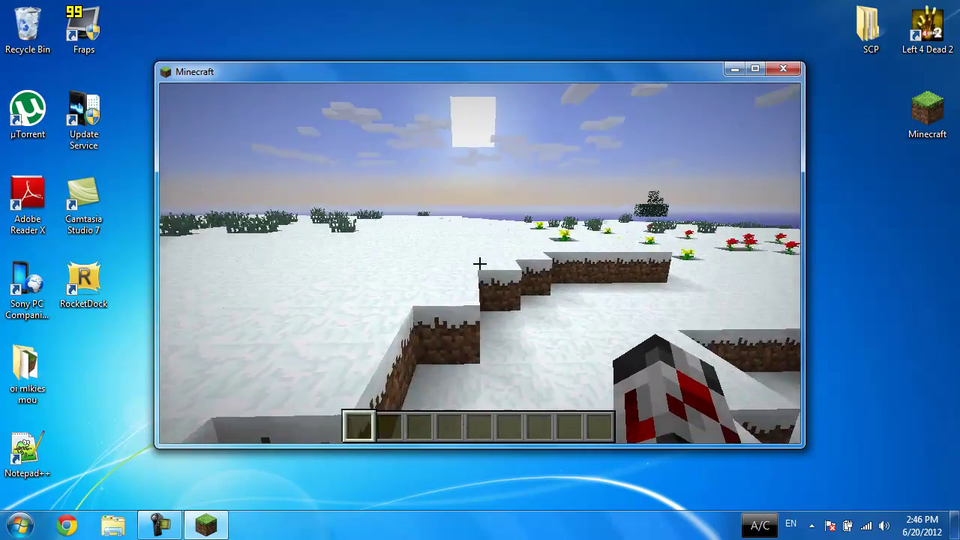
{"action": "key", "text": "w"}
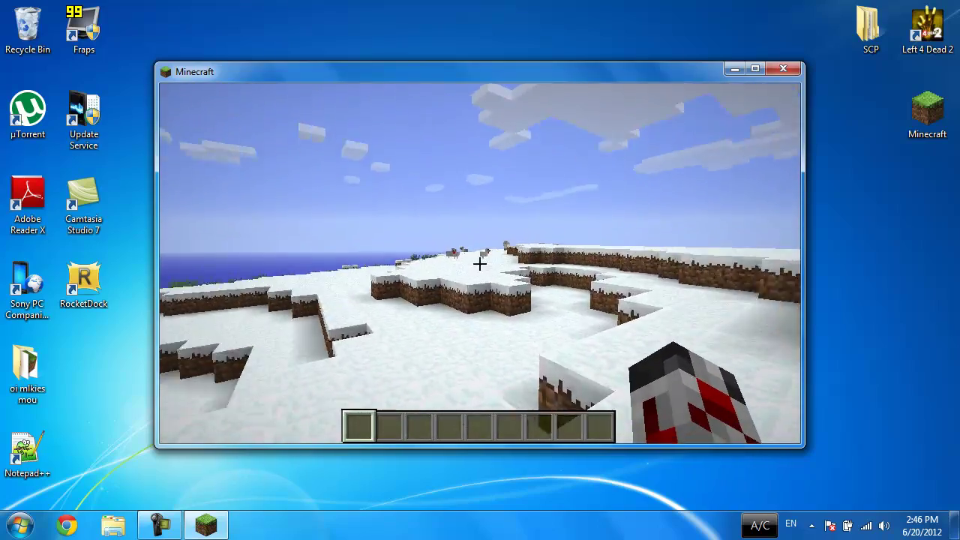
{"action": "key", "text": "w"}
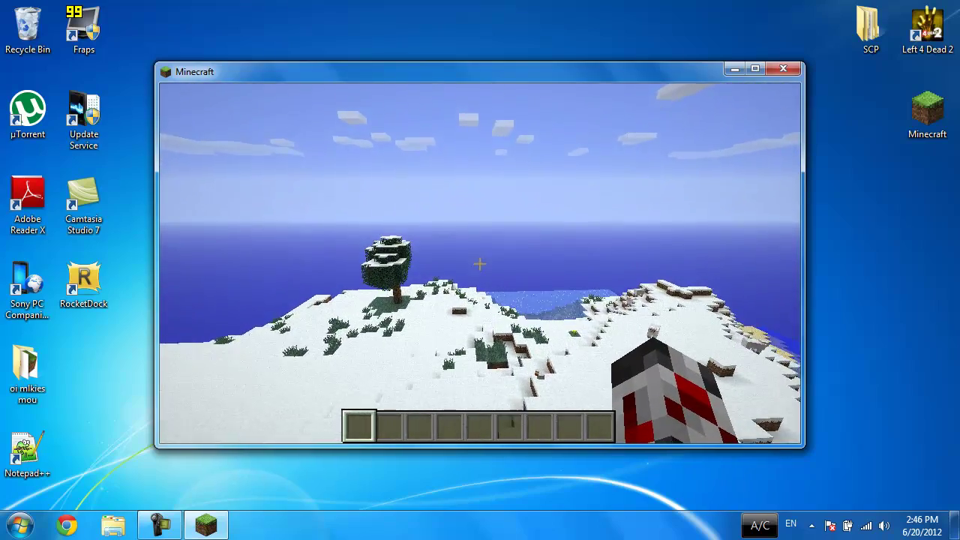
{"action": "key", "text": "e"}
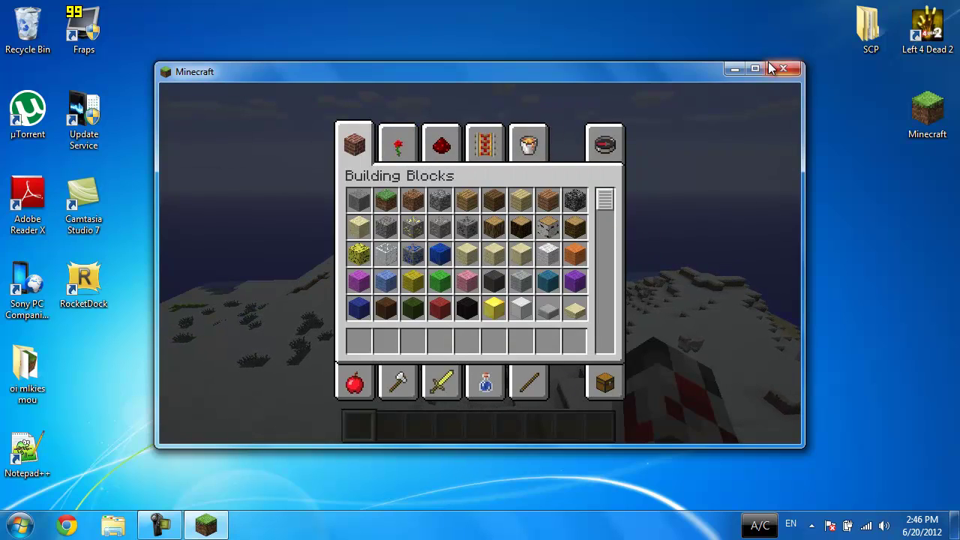
Step: Maximize the game, browse Decoration, Redstone and Miscellaneous, and place Book and Quill in hotbar slot 7
{"action": "left_click", "coordinate": [757, 69]}
{"action": "left_click", "coordinate": [400, 149]}
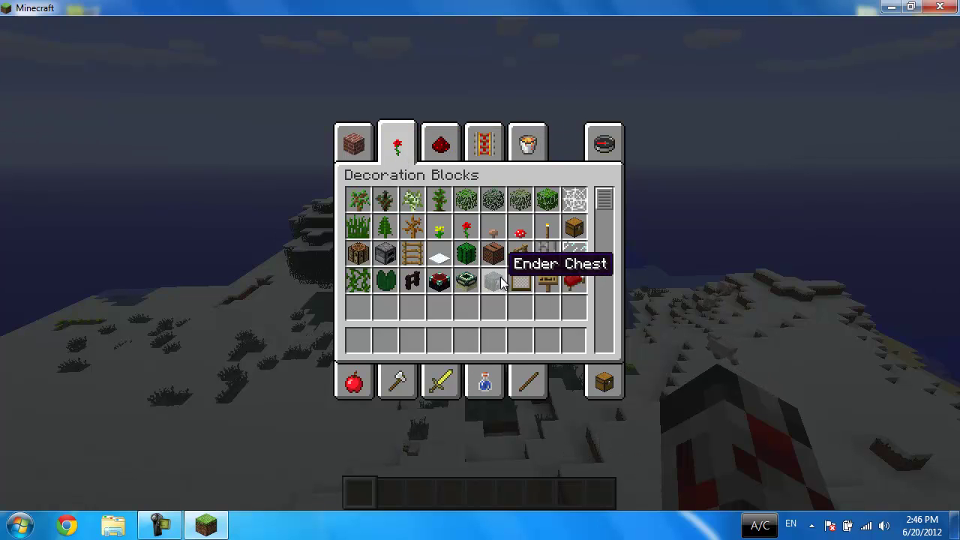
{"action": "left_click", "coordinate": [447, 149]}
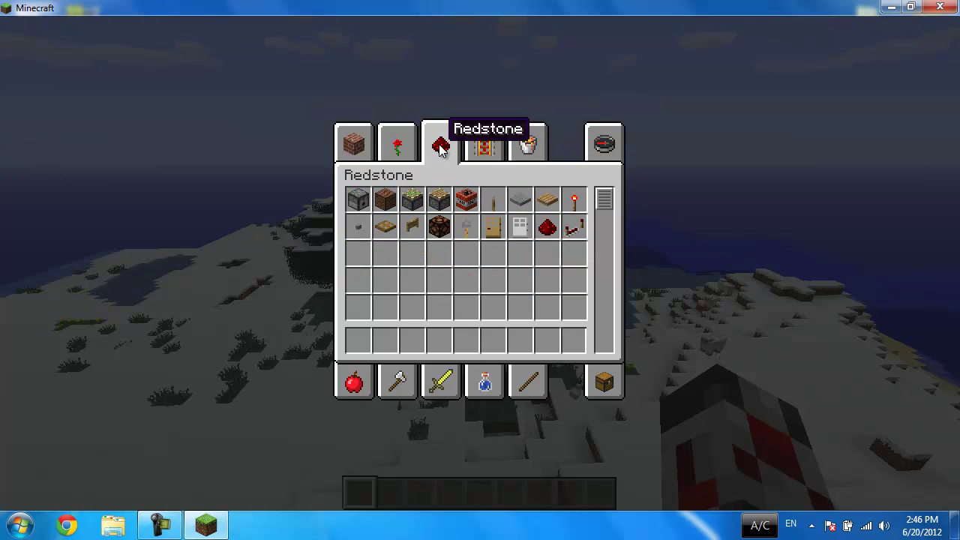
{"action": "left_click", "coordinate": [521, 146]}
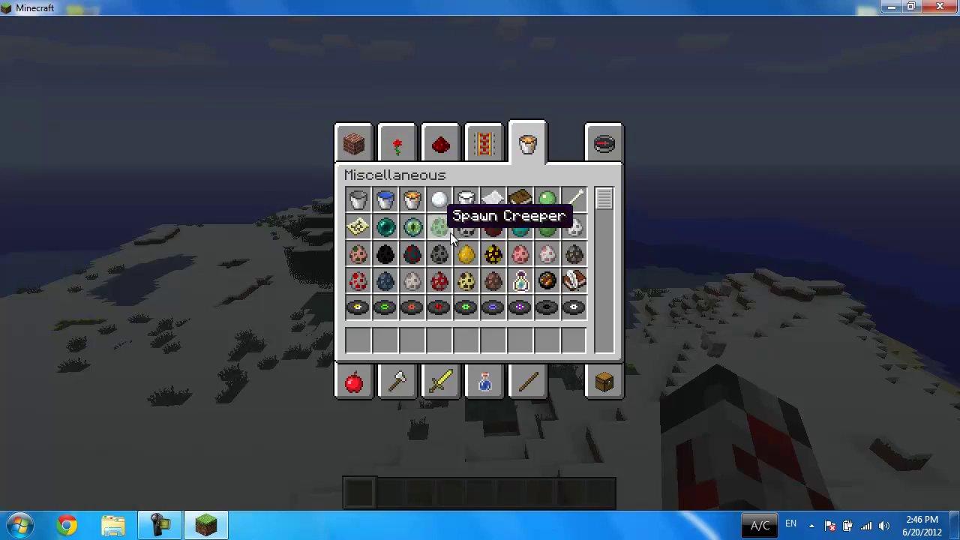
{"action": "left_click", "coordinate": [574, 281]}
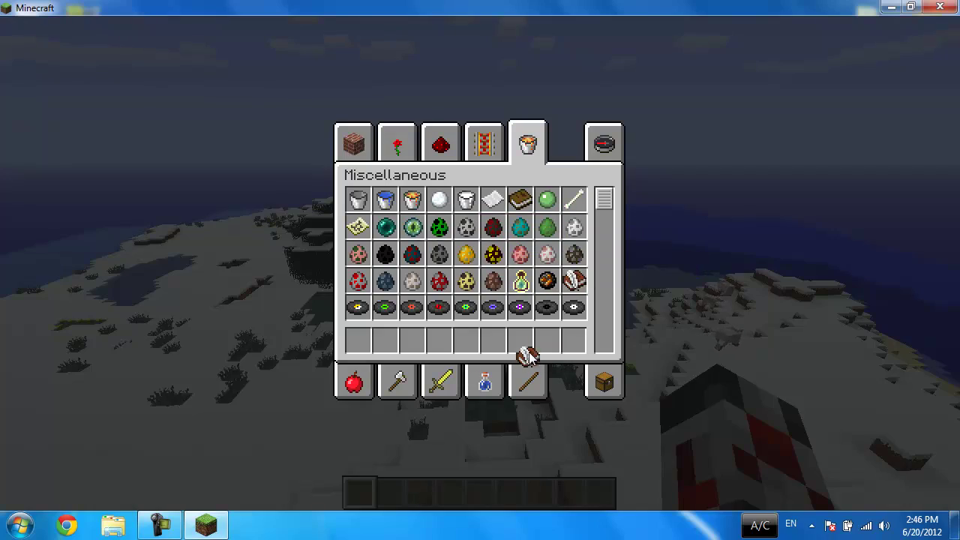
{"action": "left_click", "coordinate": [521, 343]}
Step: Close the inventory and write "hello there." on the book's first page
{"action": "key", "text": "e"}
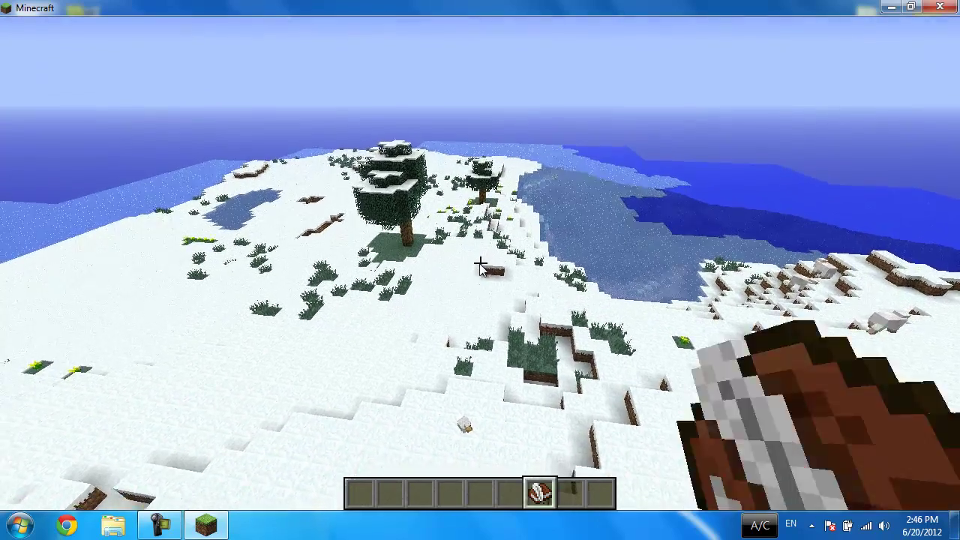
{"action": "right_click", "coordinate": [480, 264]}
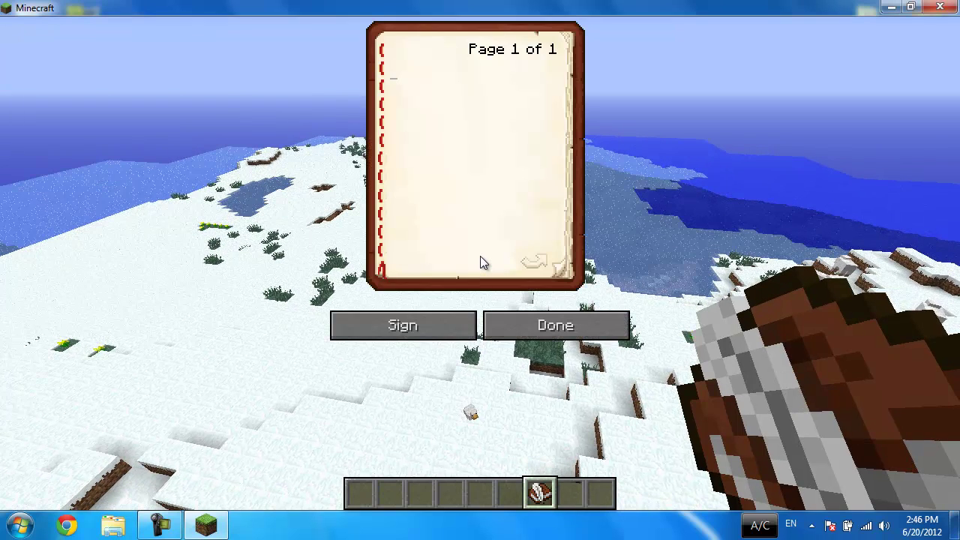
{"action": "type", "text": "hel"}
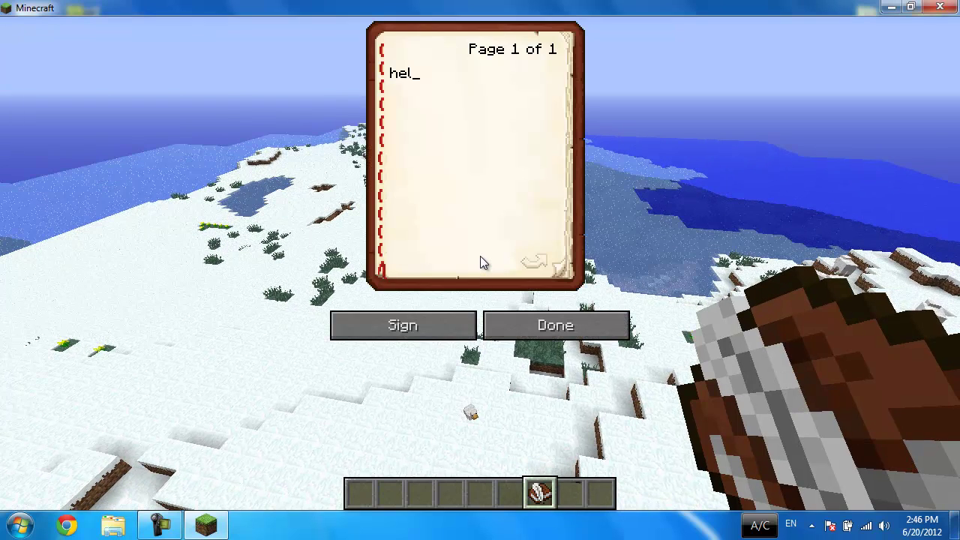
{"action": "type", "text": "lo ther"}
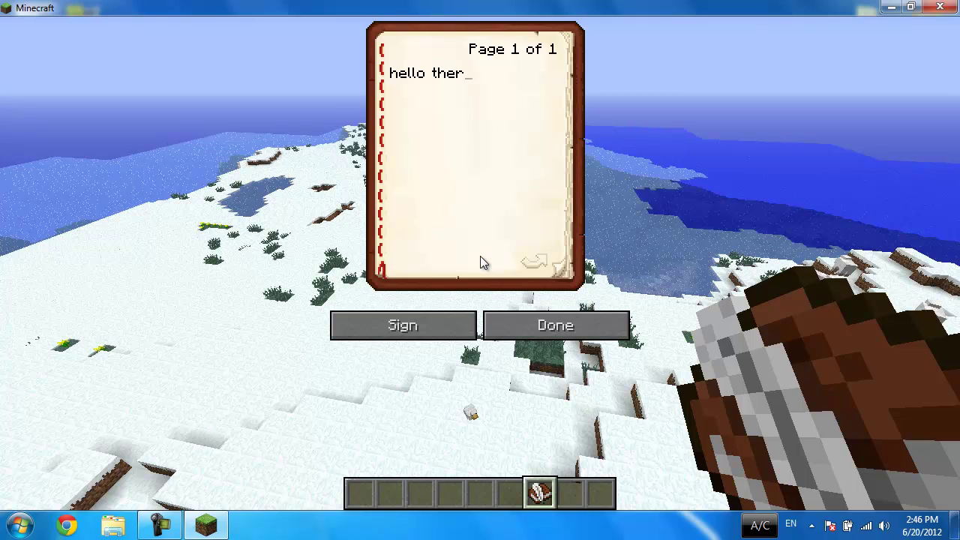
{"action": "type", "text": "e."}
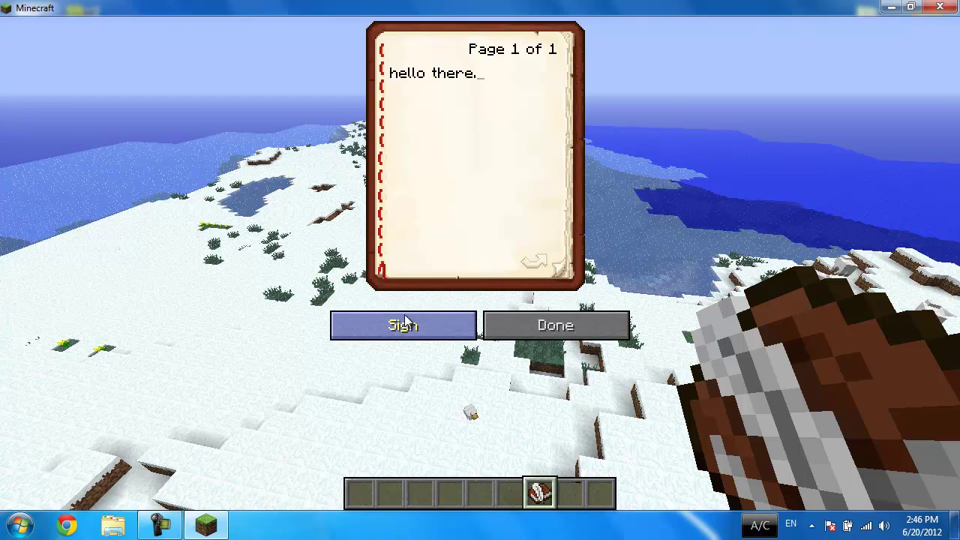
Step: Sign the book with the title "Hello." and reopen it to read it
{"action": "left_click", "coordinate": [409, 324]}
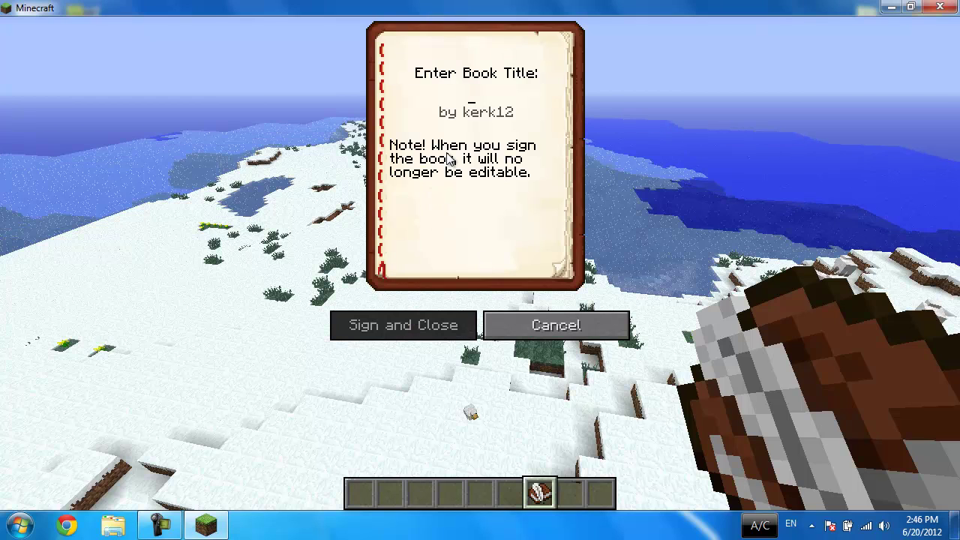
{"action": "type", "text": "Hello."}
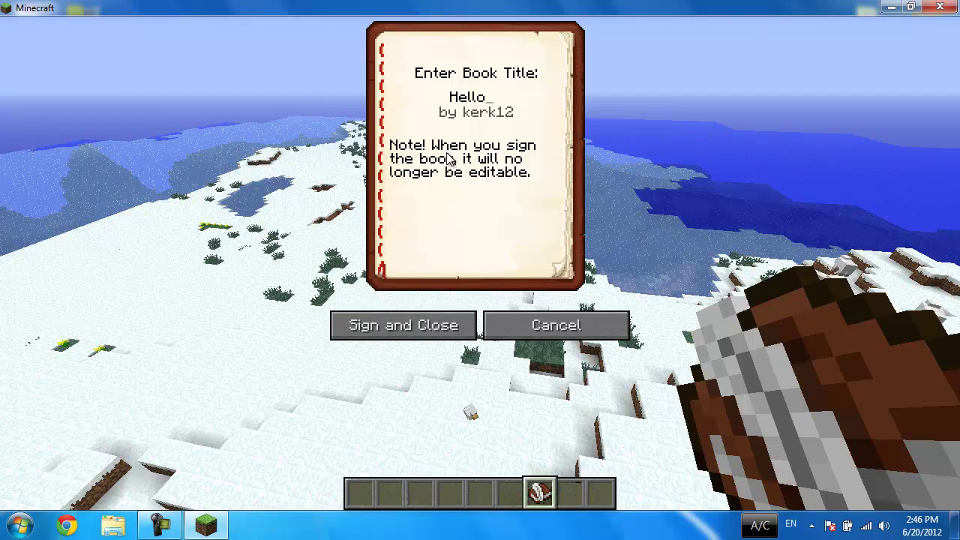
{"action": "left_click", "coordinate": [403, 325]}
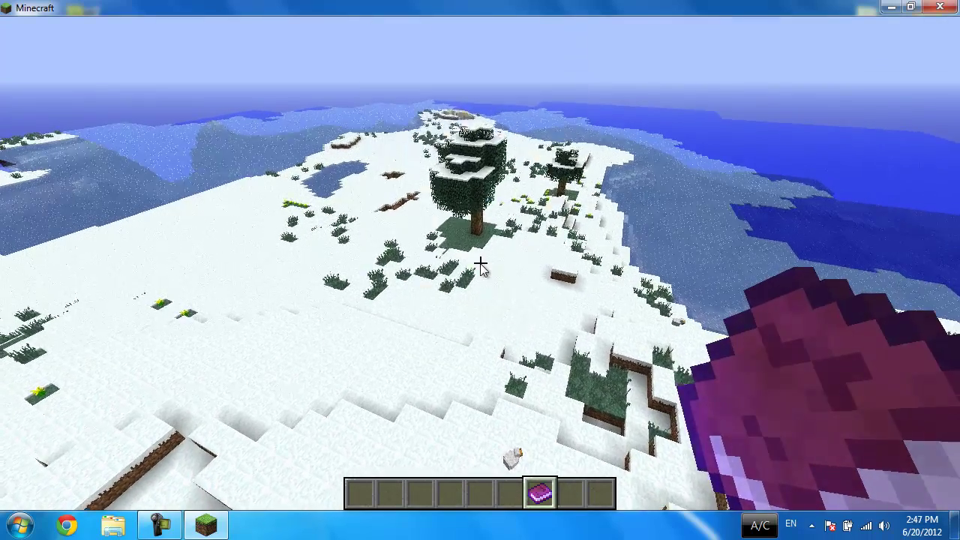
{"action": "right_click", "coordinate": [481, 262]}
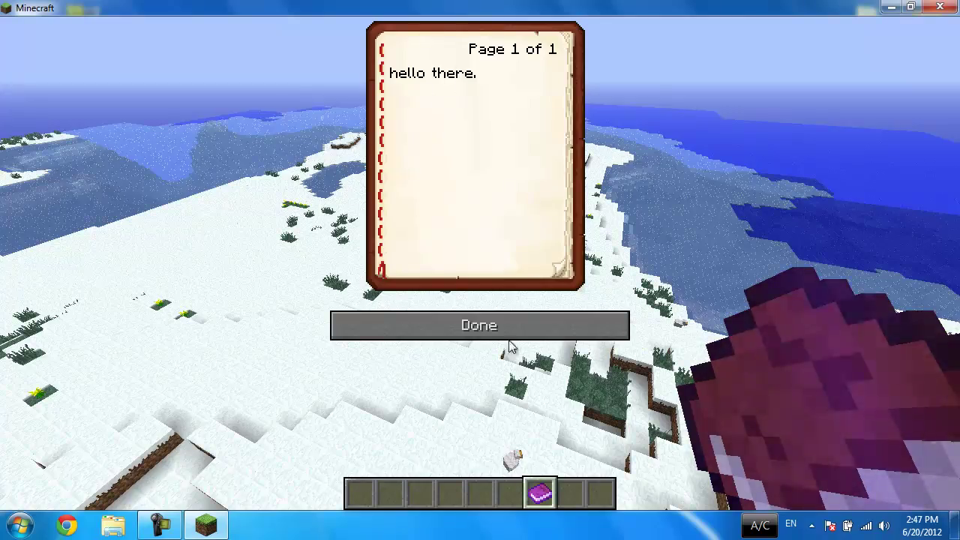
{"action": "left_click", "coordinate": [480, 325]}
Step: Drop the signed book and walk from the snowy hilltop onto the frozen sea
{"action": "key", "text": "q"}
{"action": "key", "text": "w"}
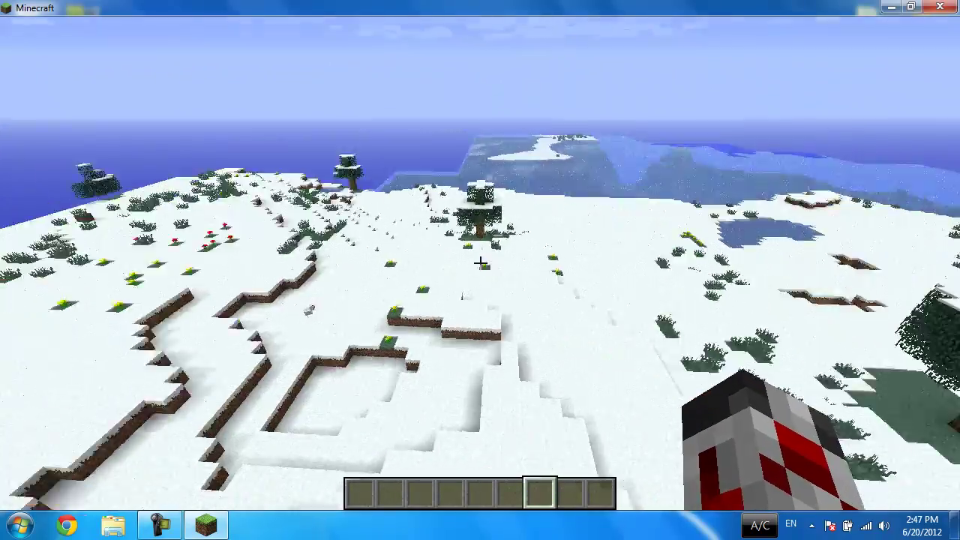
{"action": "key", "text": "w"}
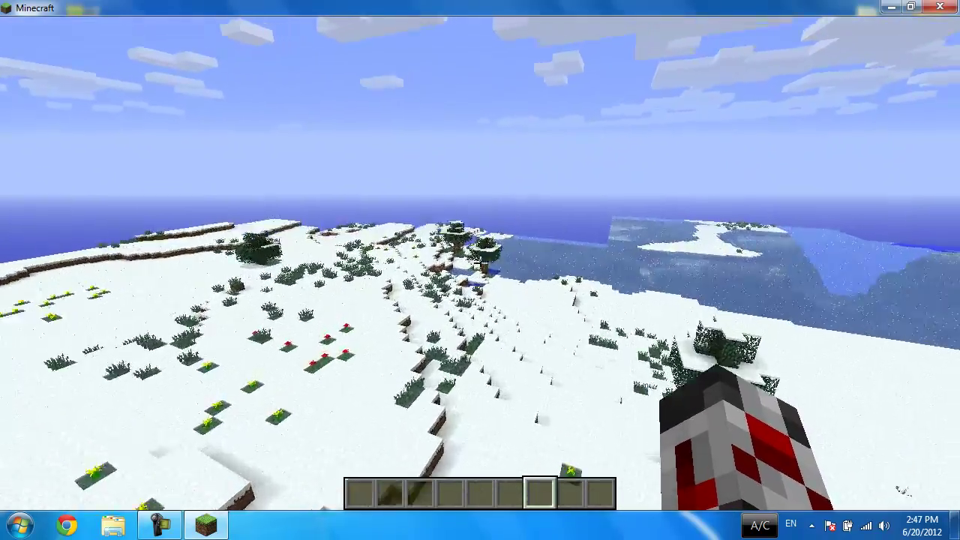
{"action": "key", "text": "w"}
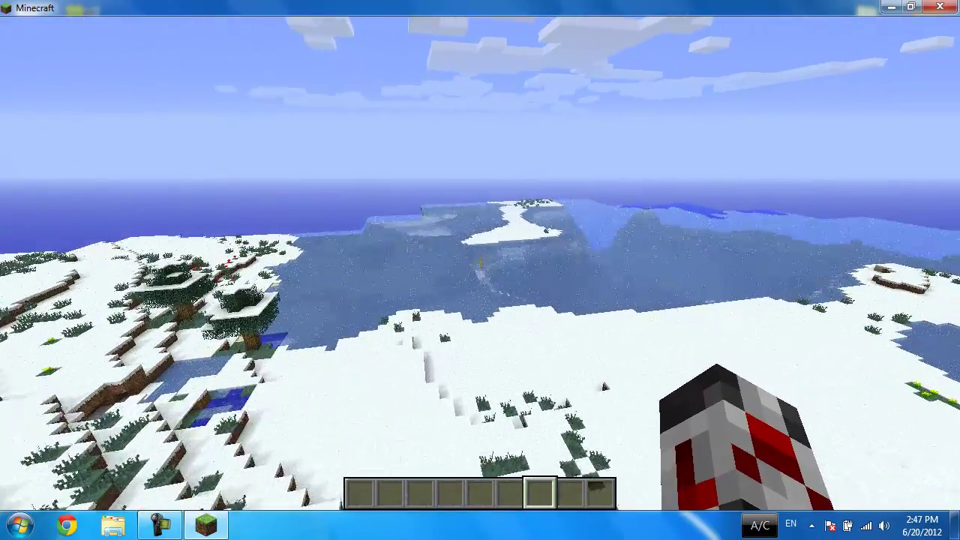
{"action": "key", "text": "w"}
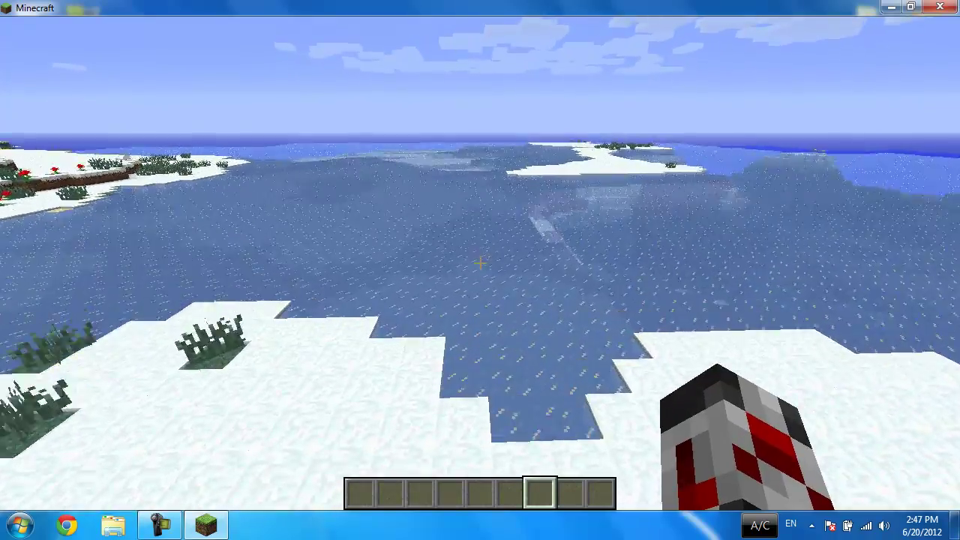
{"action": "key", "text": "w"}
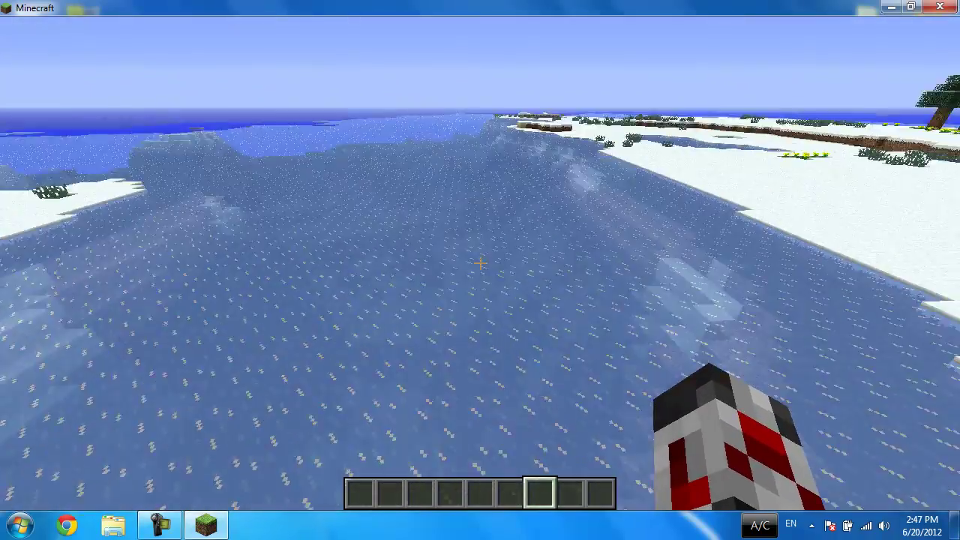
Step: In the creative inventory, view the Building Blocks, Foodstuffs, Tools, Combat and Materials categories
{"action": "key", "text": "e"}
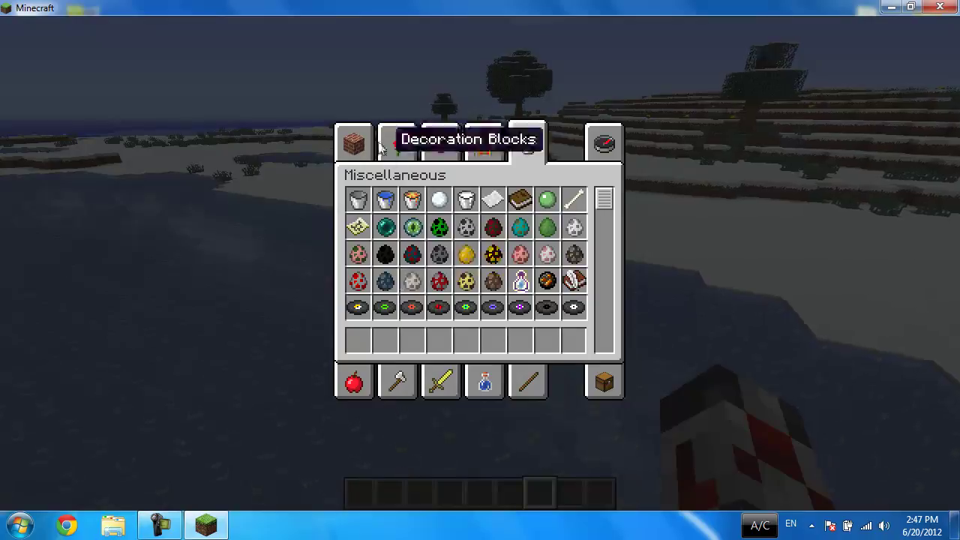
{"action": "left_click", "coordinate": [353, 144]}
{"action": "left_click", "coordinate": [353, 381]}
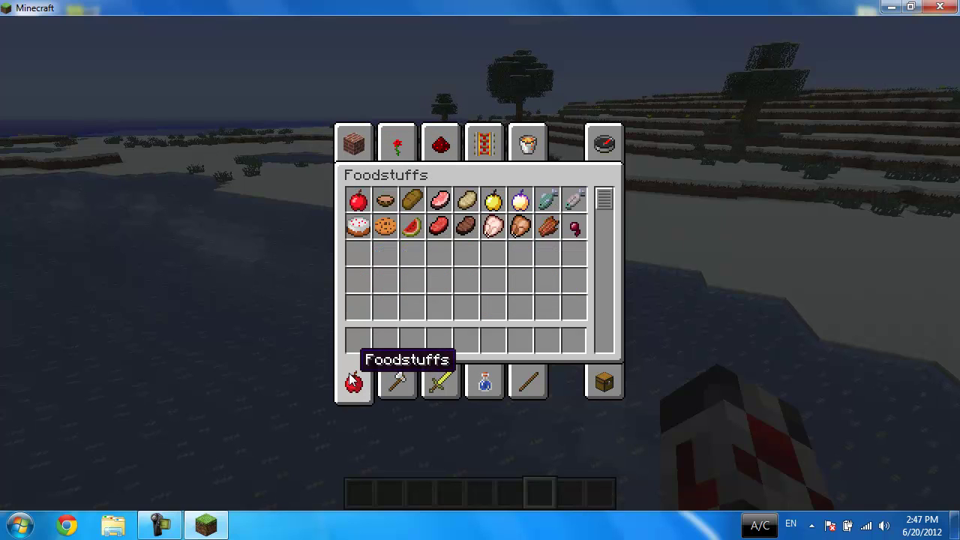
{"action": "left_click", "coordinate": [401, 383]}
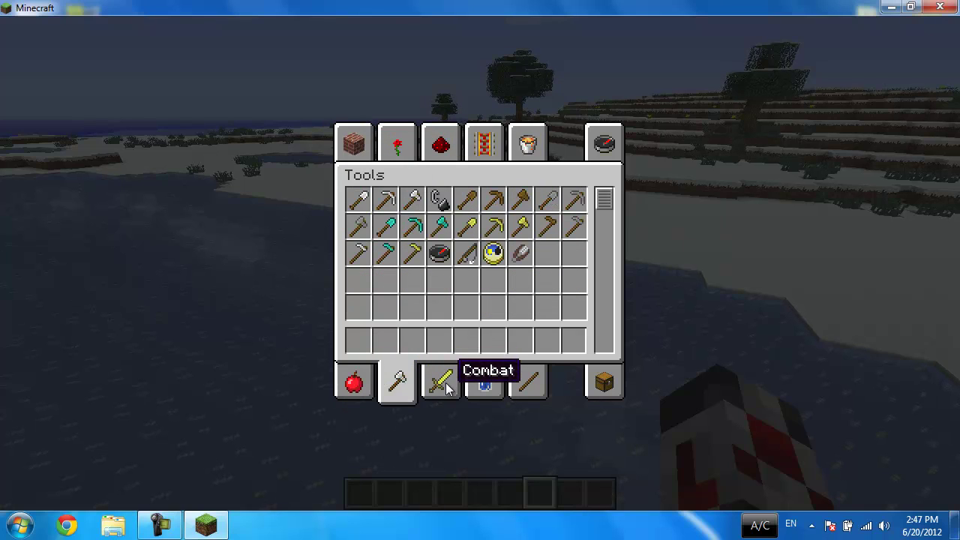
{"action": "left_click", "coordinate": [448, 387]}
{"action": "left_click", "coordinate": [512, 383]}
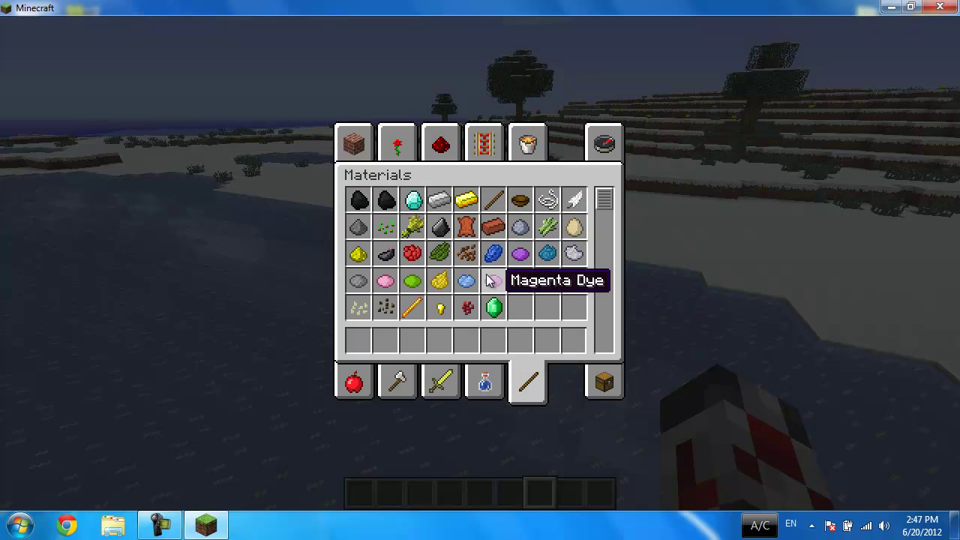
Step: Browse the Brewing potions and the Survival Inventory, then close the inventory
{"action": "left_click", "coordinate": [492, 396]}
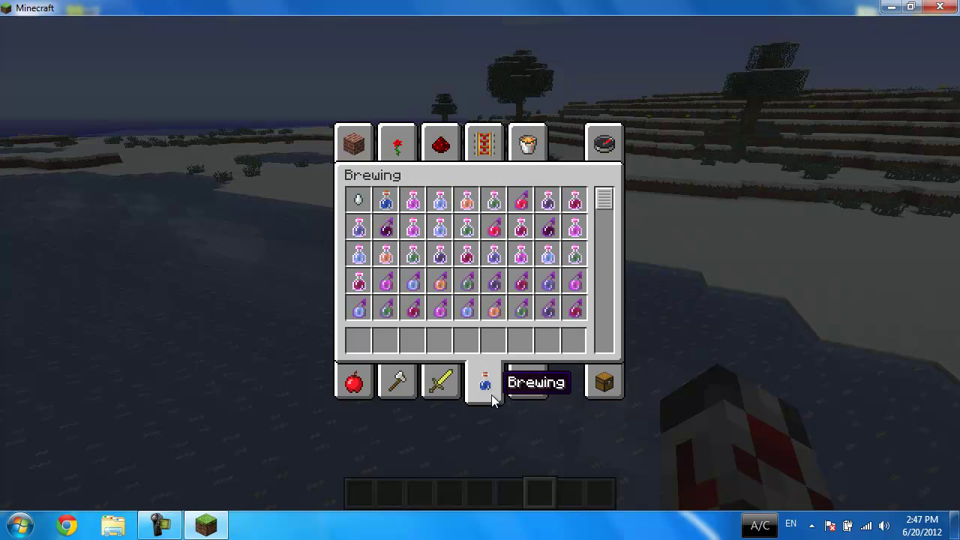
{"action": "scroll", "coordinate": [408, 229], "scroll_direction": "down", "scroll_amount": 5}
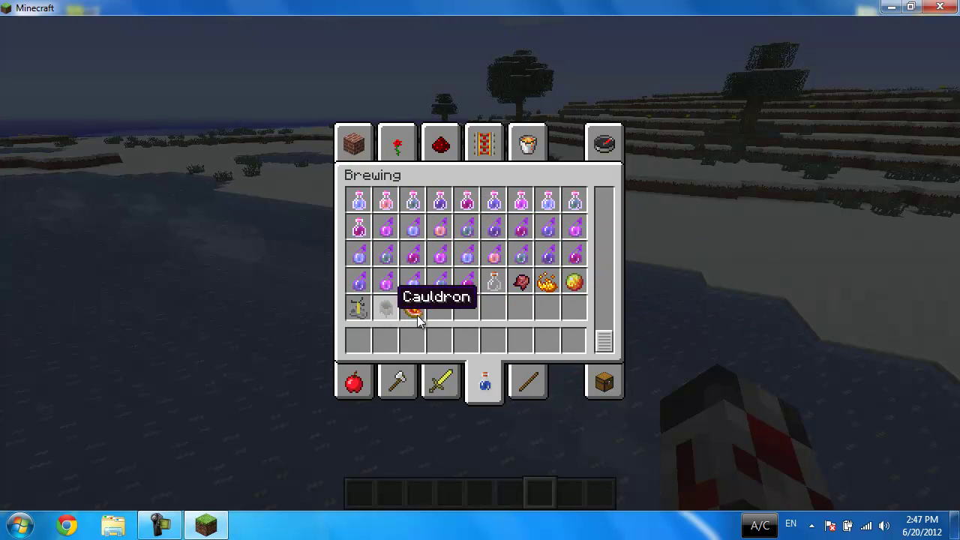
{"action": "left_click", "coordinate": [601, 381]}
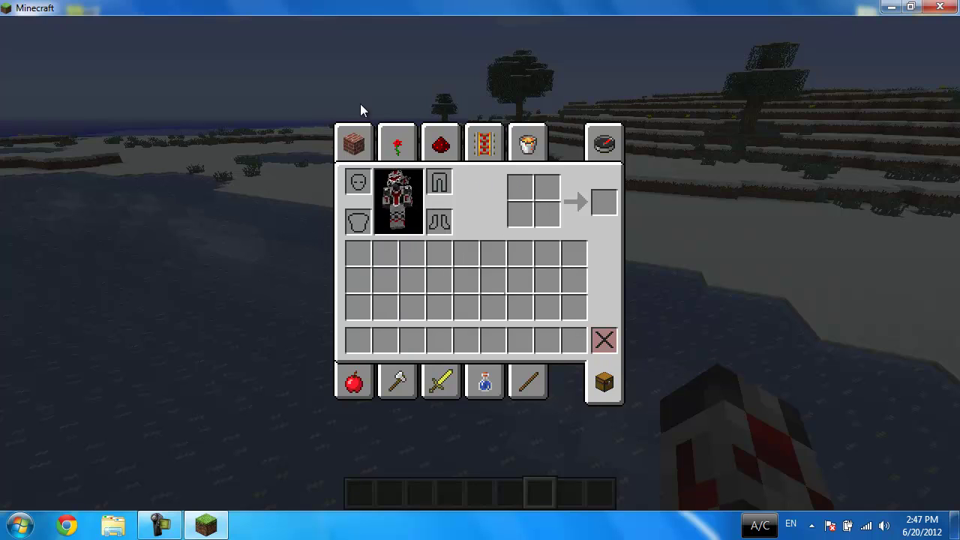
{"action": "key", "text": "e"}
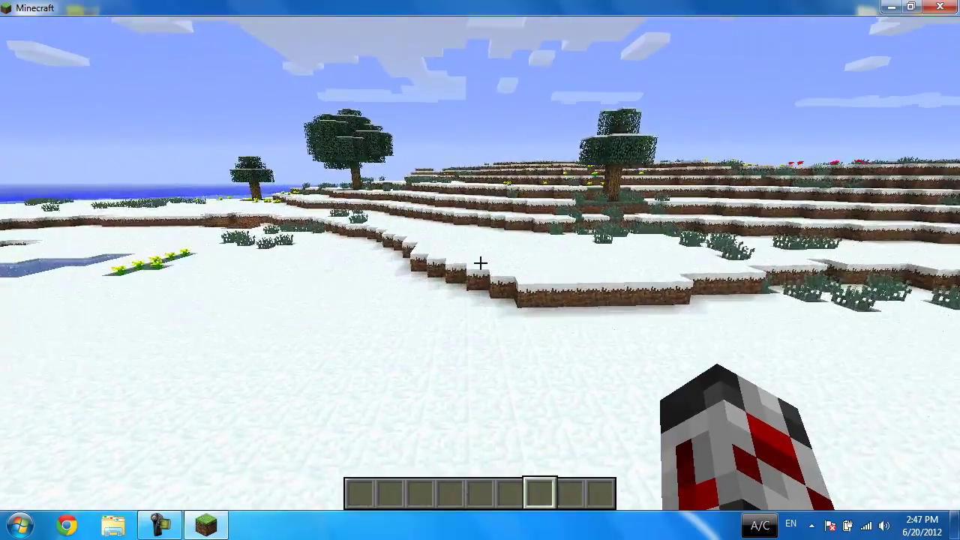
Step: Fly over the hills and down through the hut into the dark cave, then chat "light"
{"action": "key", "text": "F5"}
{"action": "key", "text": "w"}
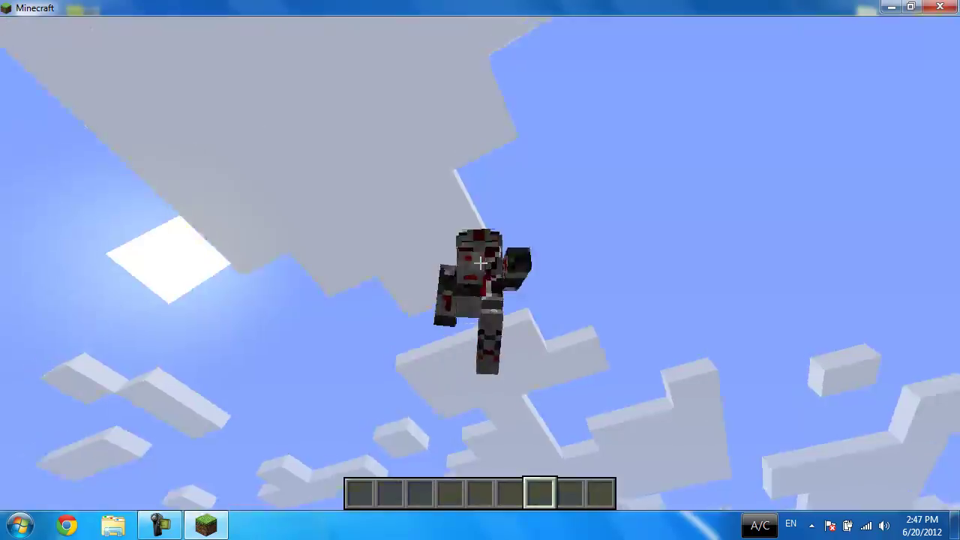
{"action": "key", "text": "F5"}
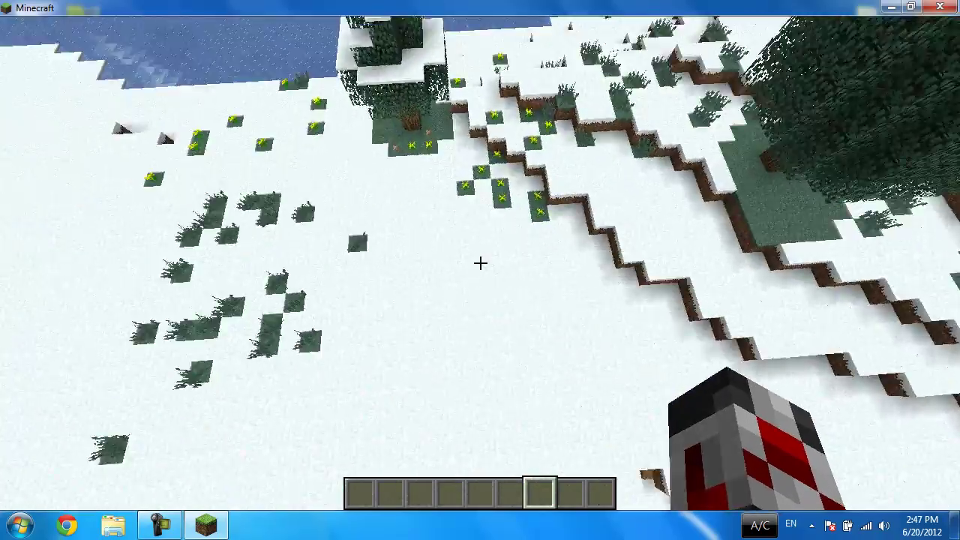
{"action": "key", "text": "w"}
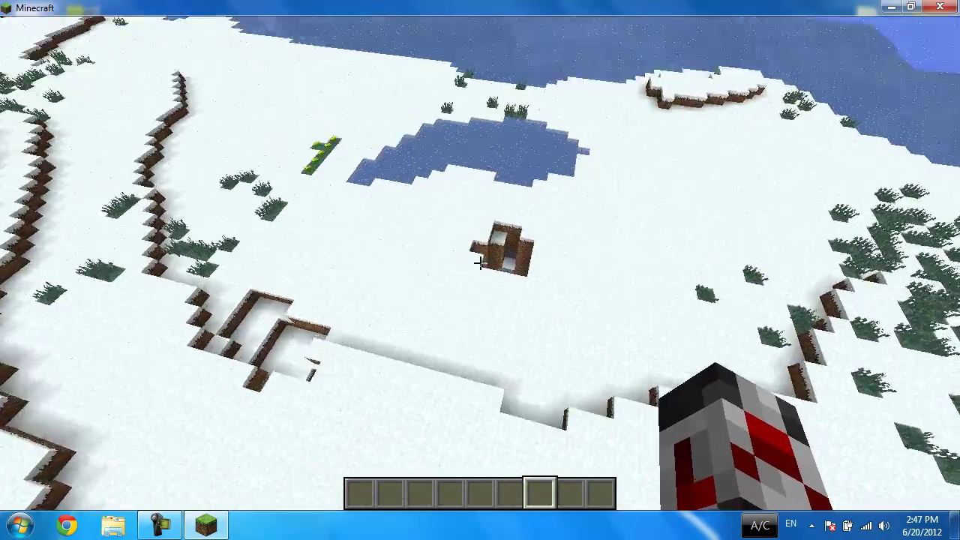
{"action": "key", "text": "shift"}
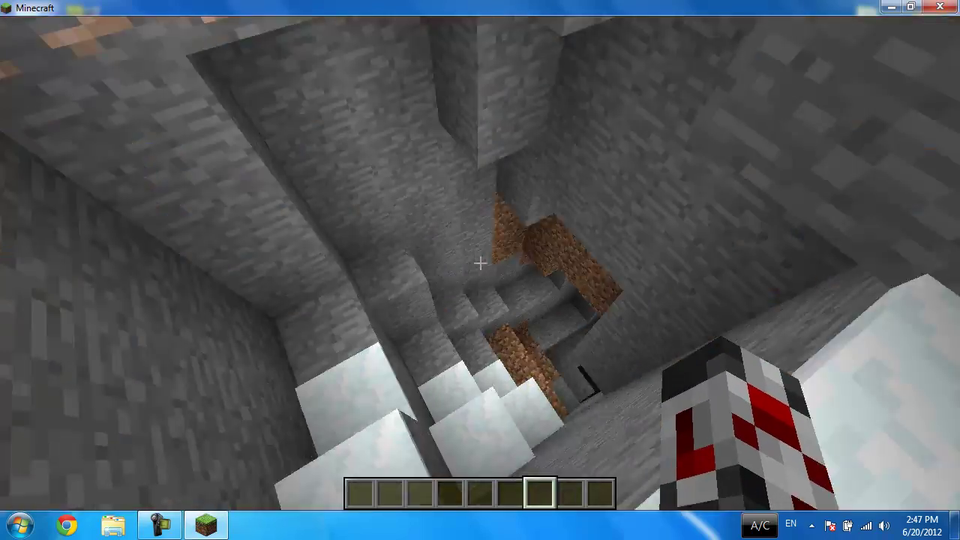
{"action": "key", "text": "shift"}
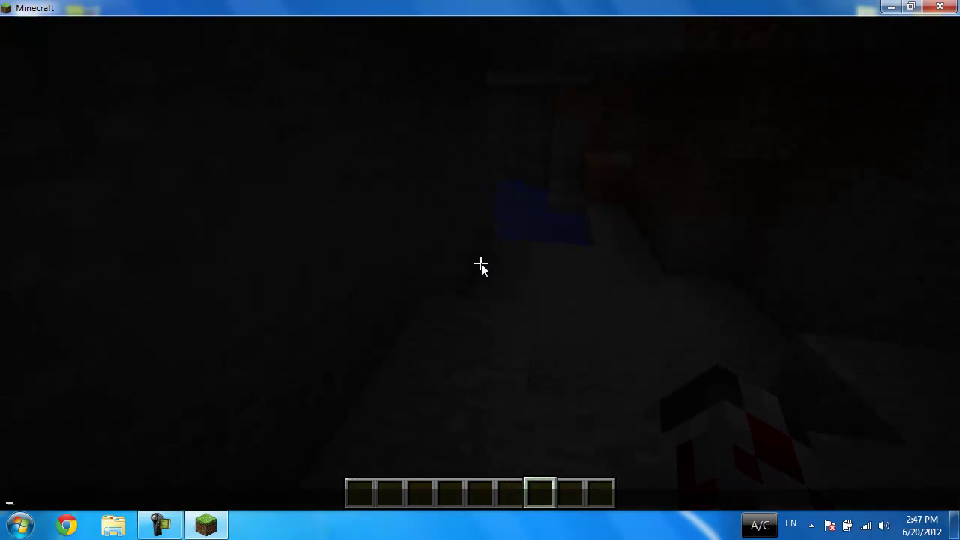
{"action": "type", "text": "ht"}
{"action": "key", "text": "Return"}
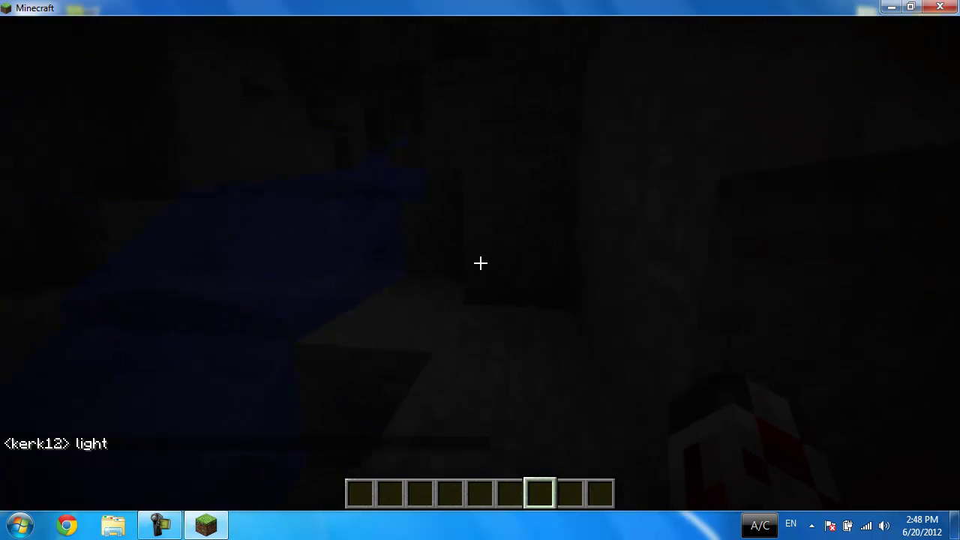
Step: Set the game difficulty to Peaceful in Options and return to the game
{"action": "key", "text": "Escape"}
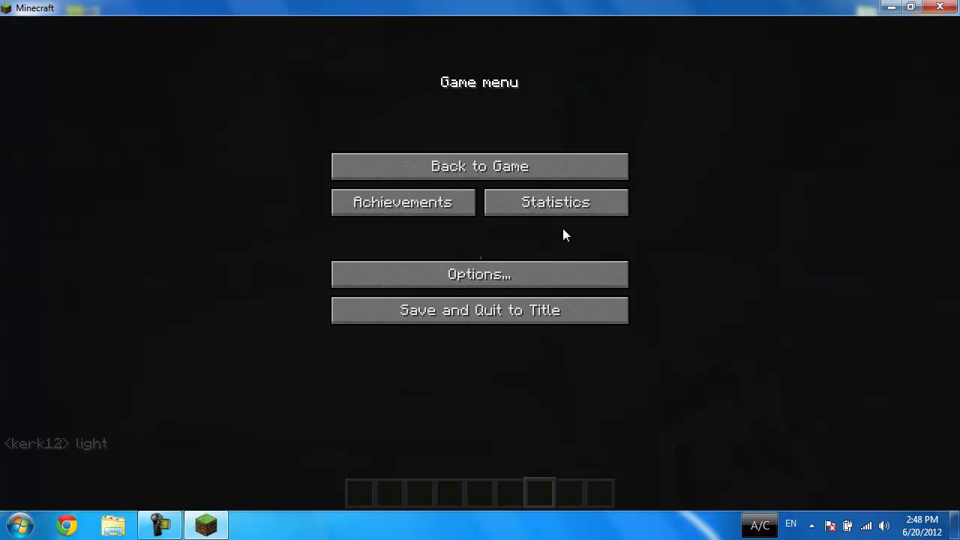
{"action": "left_click", "coordinate": [531, 271]}
{"action": "left_click", "coordinate": [537, 184]}
{"action": "left_click", "coordinate": [538, 183]}
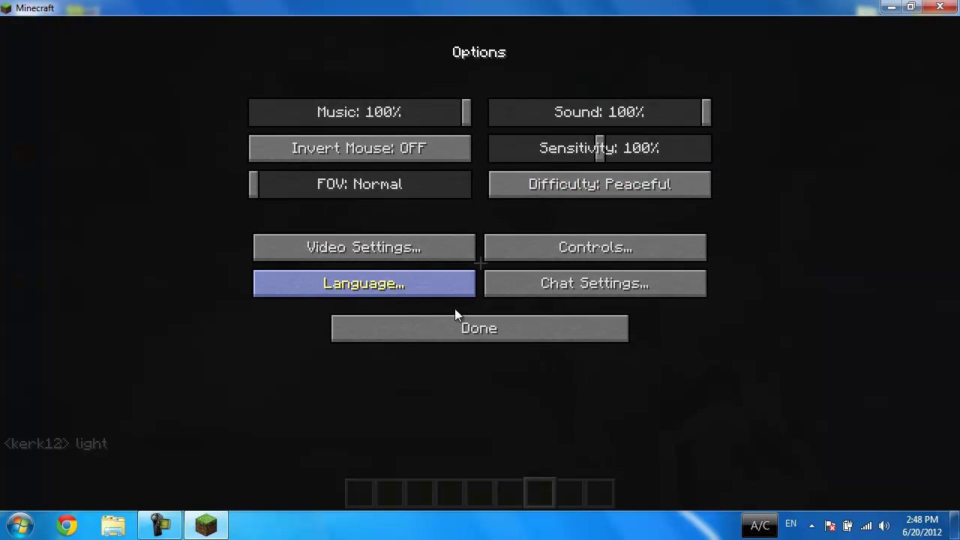
{"action": "left_click", "coordinate": [470, 330]}
{"action": "left_click", "coordinate": [458, 156]}
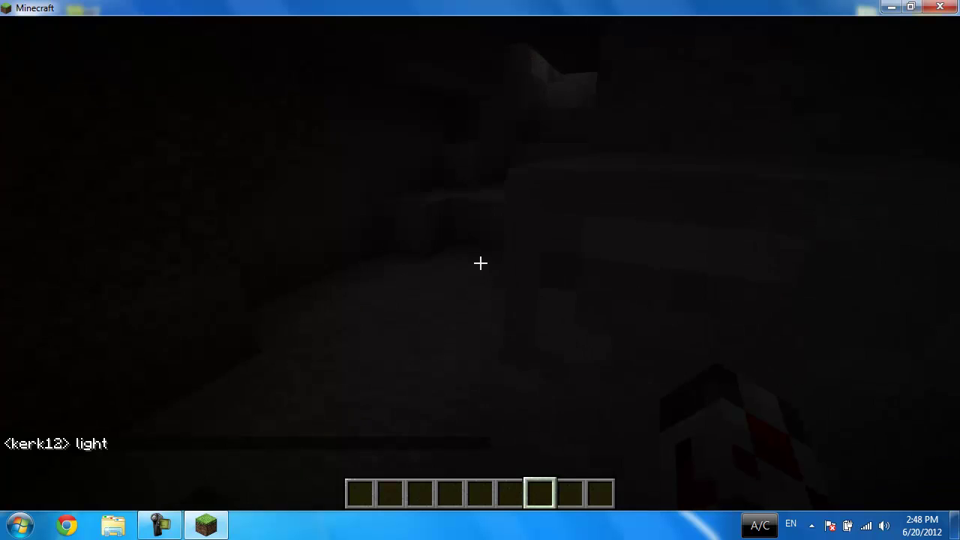